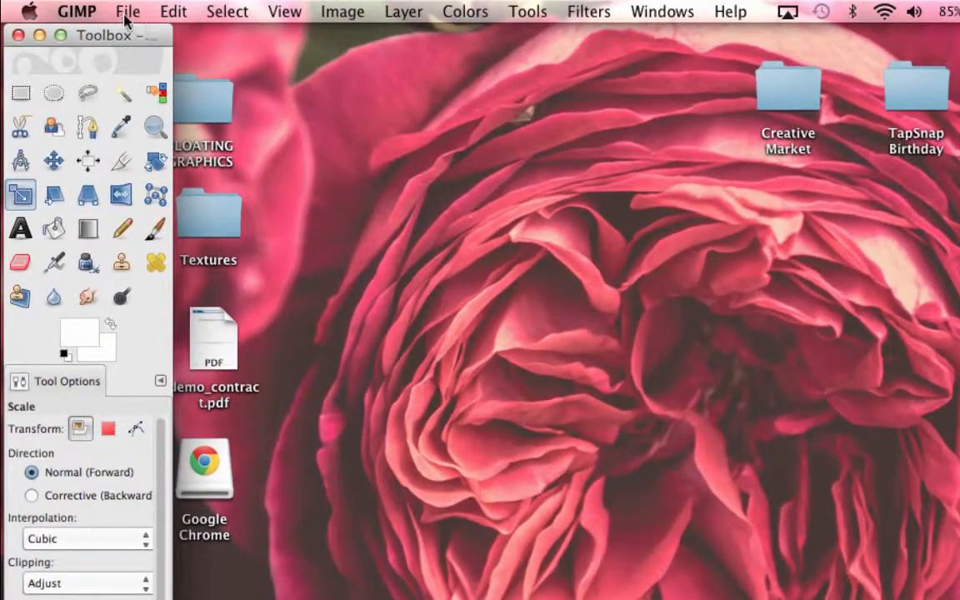
Step: Create a new image 540 px wide and 146 px high, filled with transparency
{"action": "left_click", "coordinate": [126, 15]}
{"action": "left_click", "coordinate": [143, 37]}
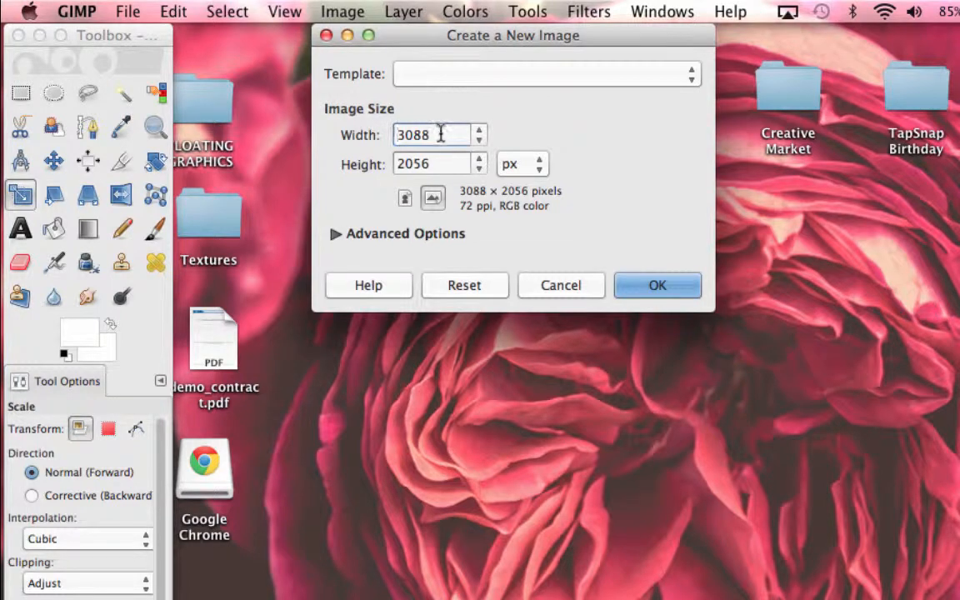
{"action": "left_click_drag", "start_coordinate": [438, 133], "coordinate": [386, 133]}
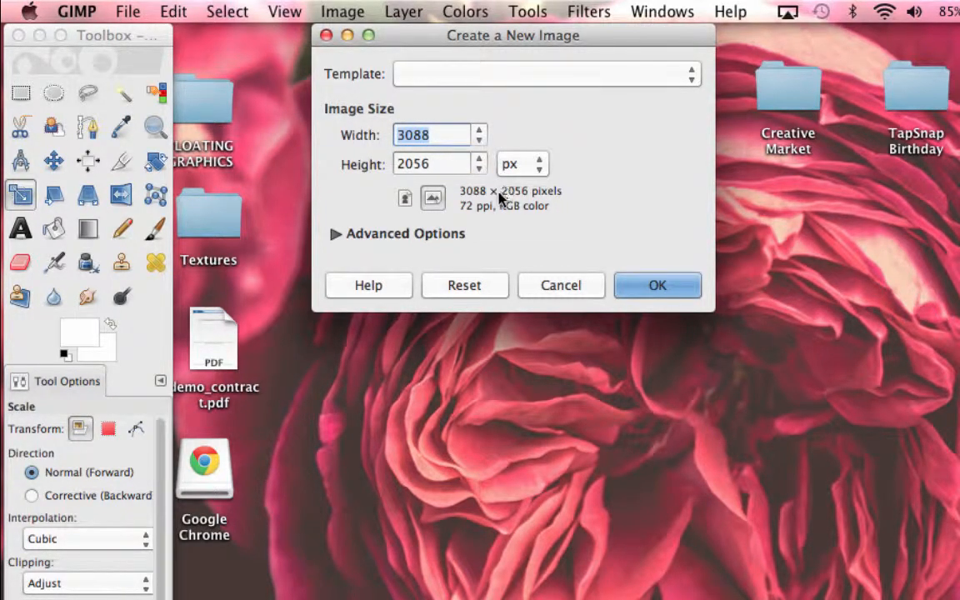
{"action": "type", "text": "540"}
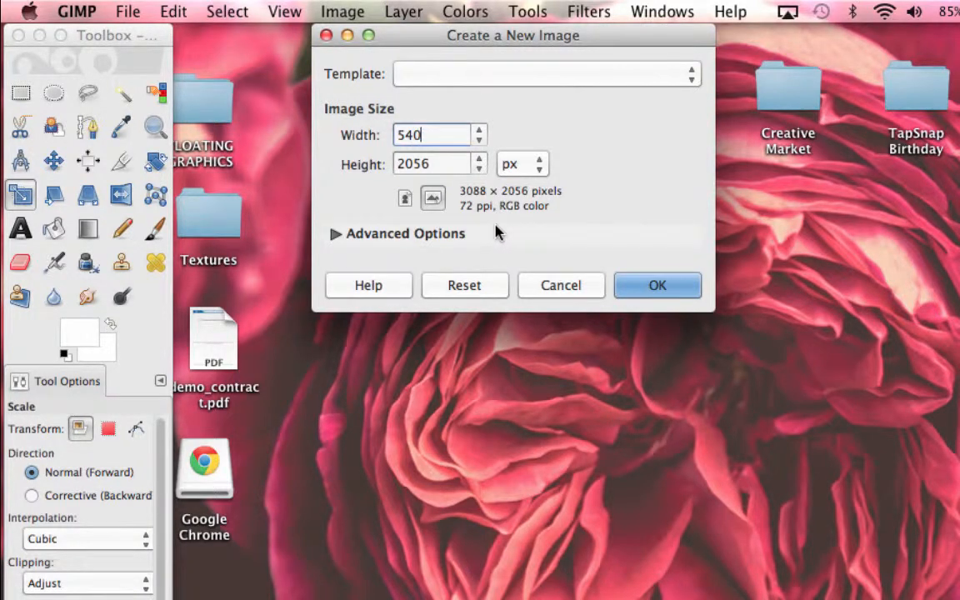
{"action": "left_click_drag", "start_coordinate": [439, 164], "coordinate": [334, 159]}
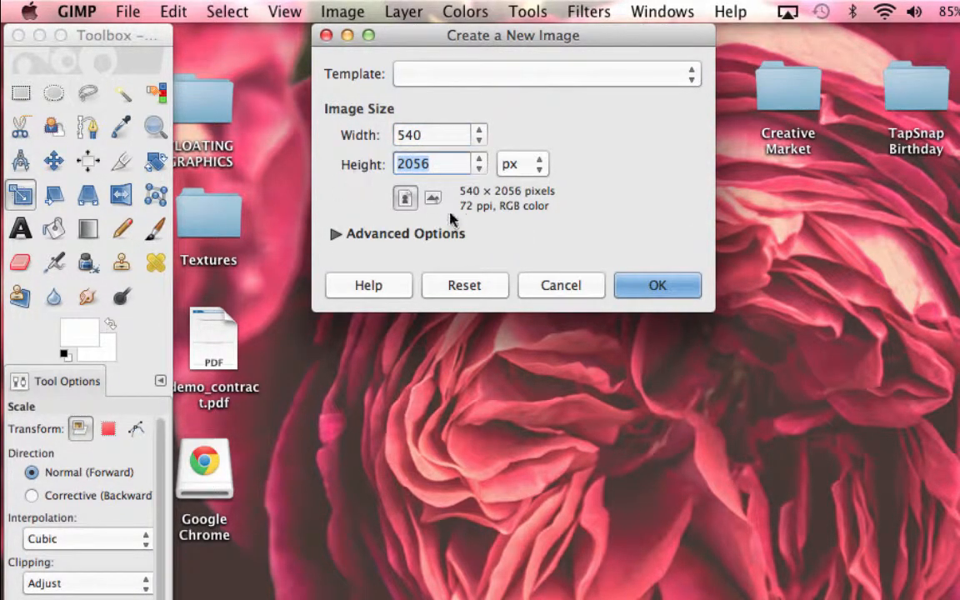
{"action": "type", "text": "146"}
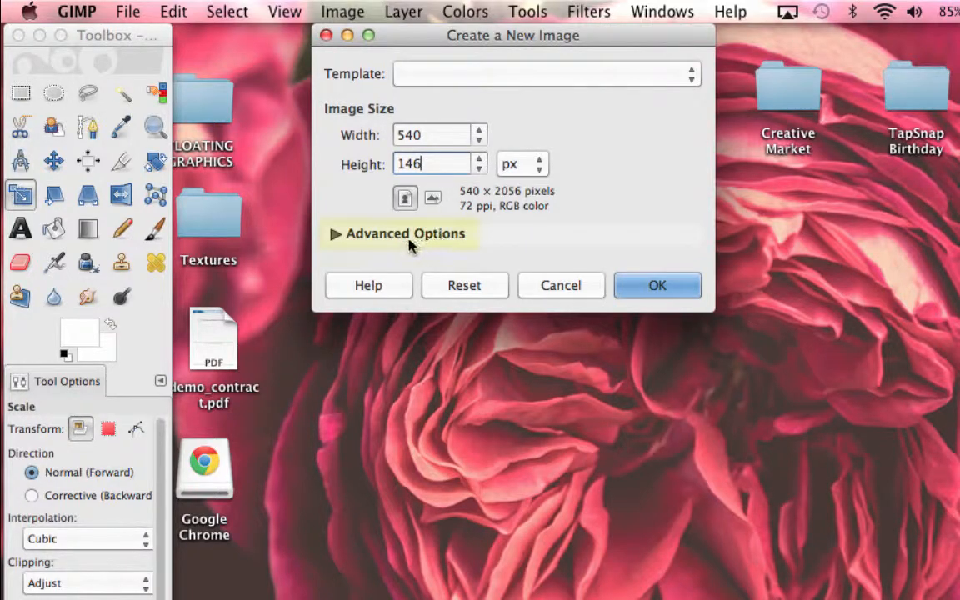
{"action": "left_click", "coordinate": [335, 235]}
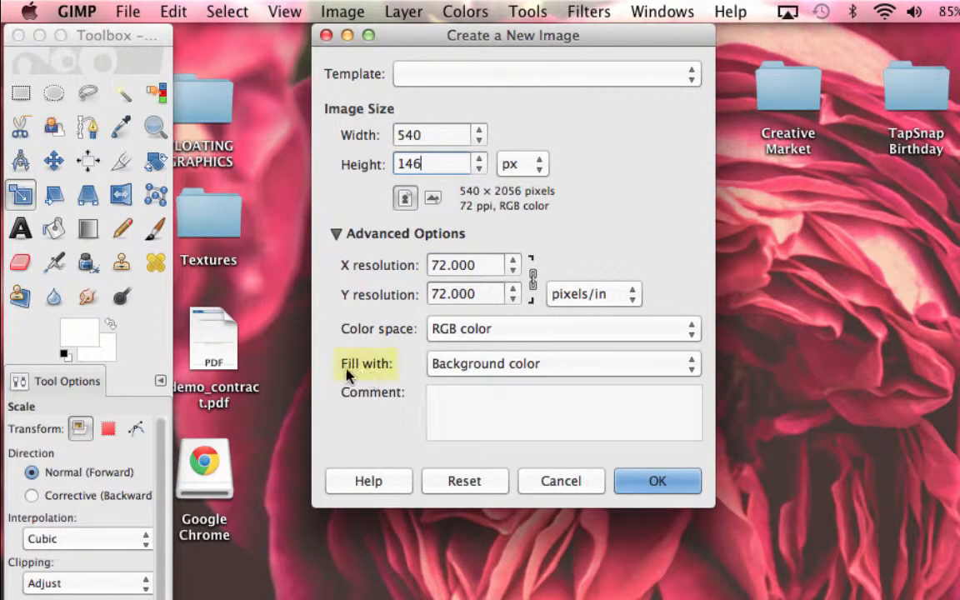
{"action": "left_click", "coordinate": [640, 368]}
{"action": "left_click", "coordinate": [645, 414]}
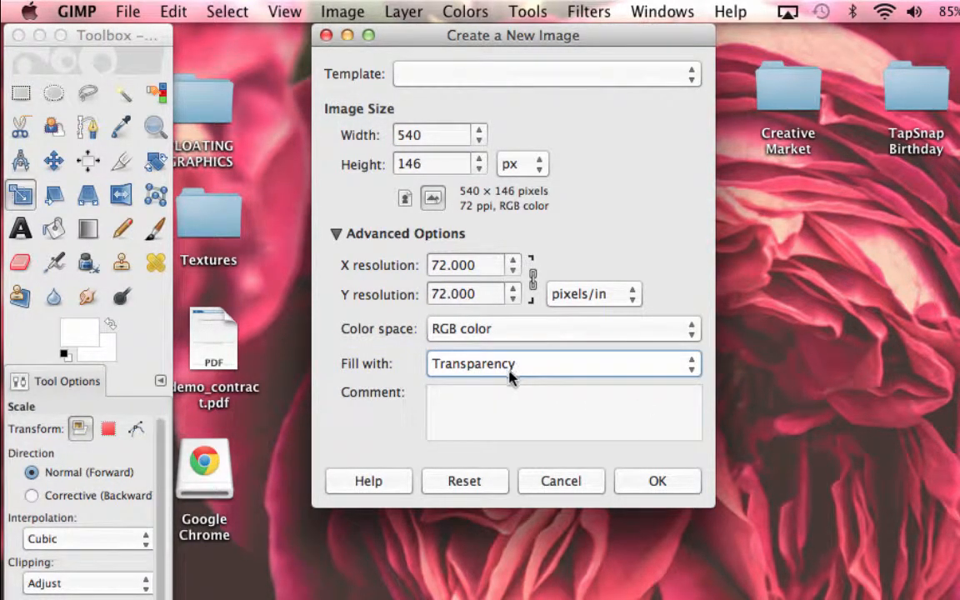
{"action": "left_click", "coordinate": [657, 482]}
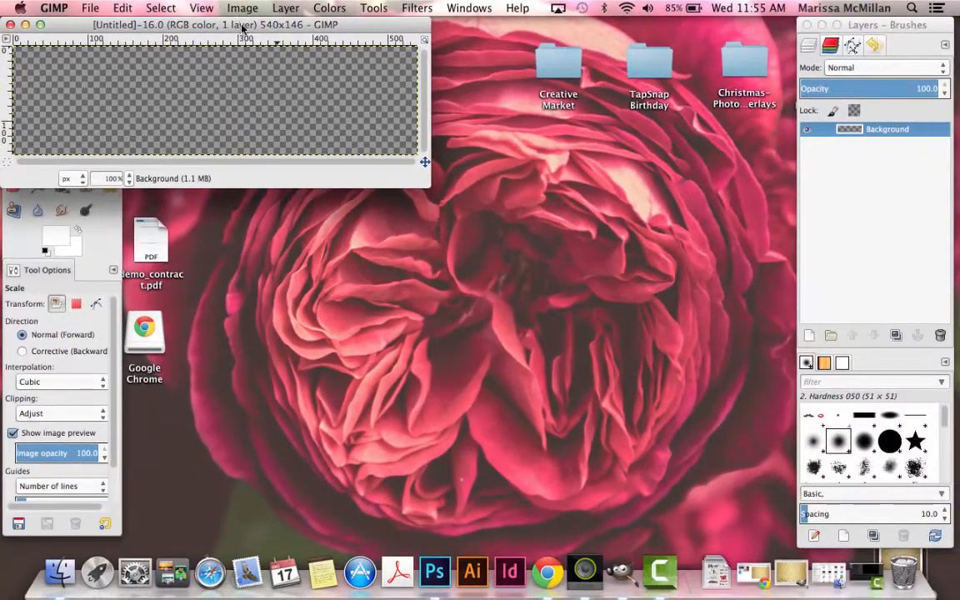
Step: Move the blank image's window clear of the toolbox and enlarge it to leave empty space around the canvas
{"action": "left_click_drag", "start_coordinate": [241, 29], "coordinate": [390, 62]}
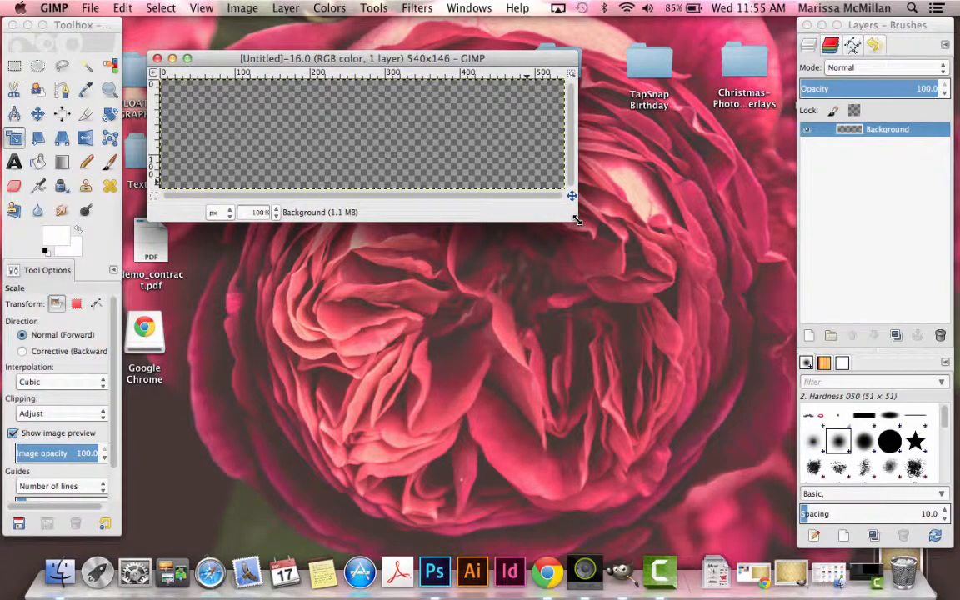
{"action": "left_click_drag", "start_coordinate": [577, 219], "coordinate": [769, 429]}
{"action": "left_click_drag", "start_coordinate": [510, 62], "coordinate": [511, 46]}
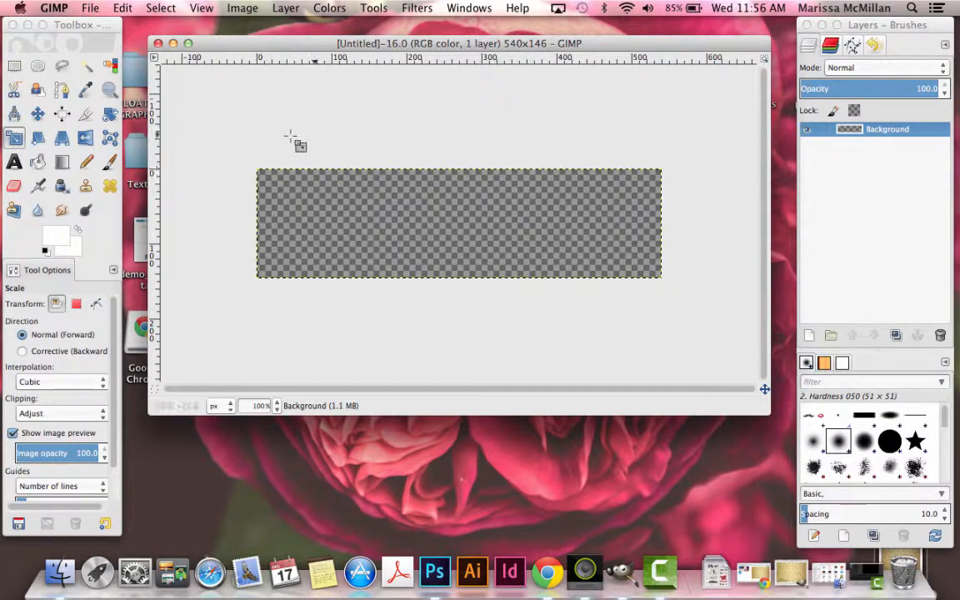
Step: Open weddinglogofinished.png from the Desktop folder and move its window clear of the toolbox
{"action": "left_click", "coordinate": [93, 10]}
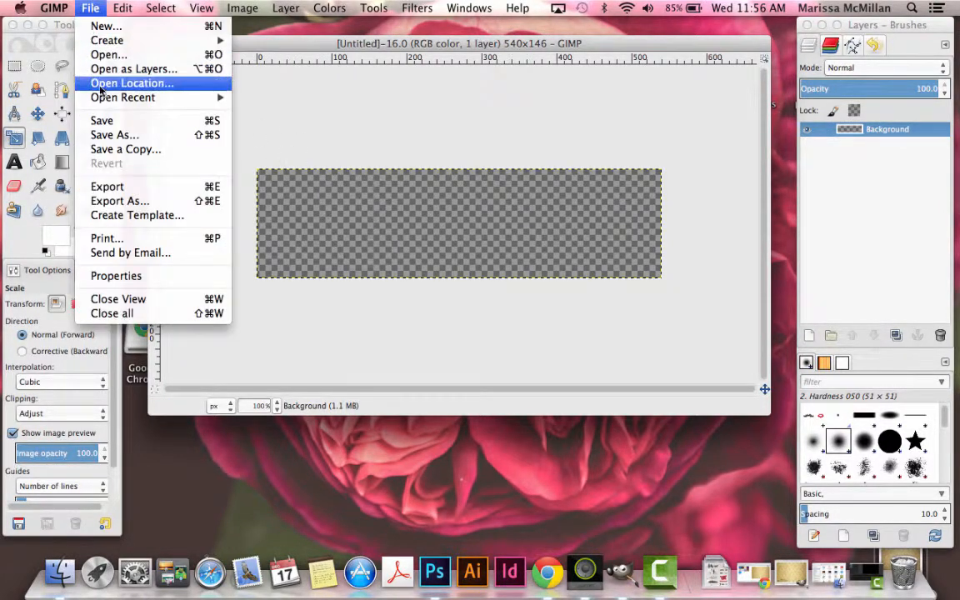
{"action": "left_click", "coordinate": [105, 55]}
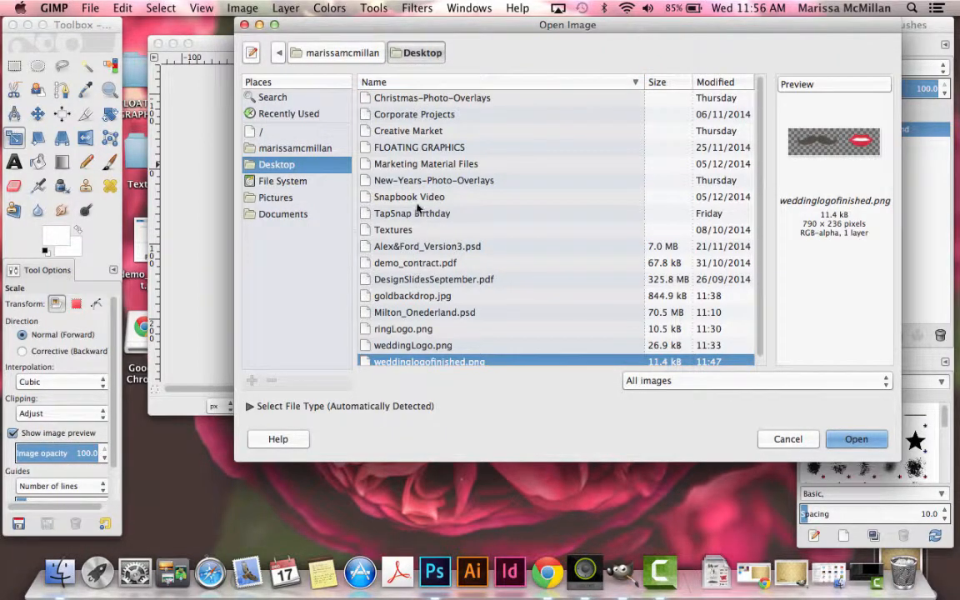
{"action": "scroll", "coordinate": [633, 317], "scroll_direction": "down", "scroll_amount": 1}
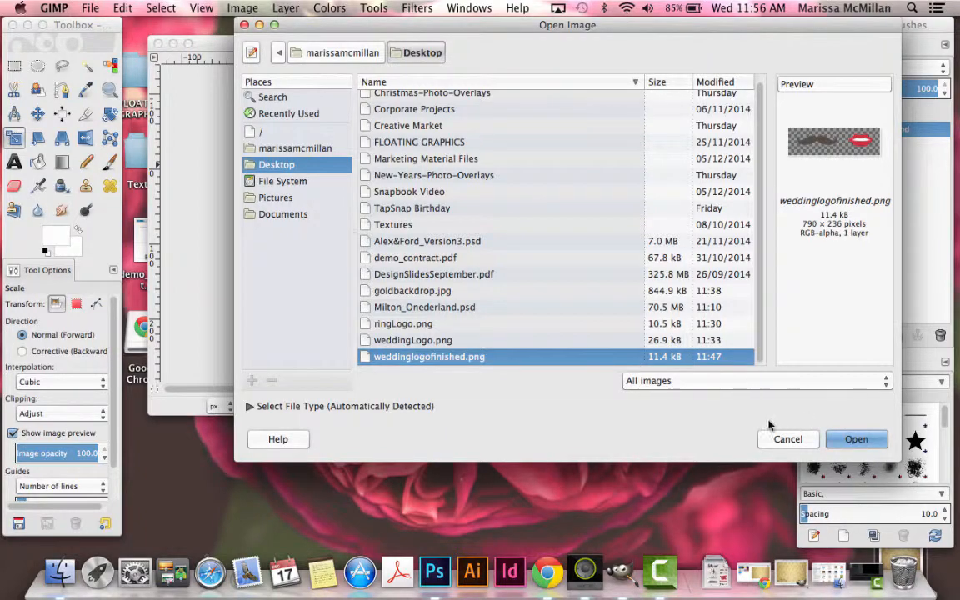
{"action": "left_click", "coordinate": [854, 439]}
{"action": "left_click_drag", "start_coordinate": [122, 31], "coordinate": [258, 102]}
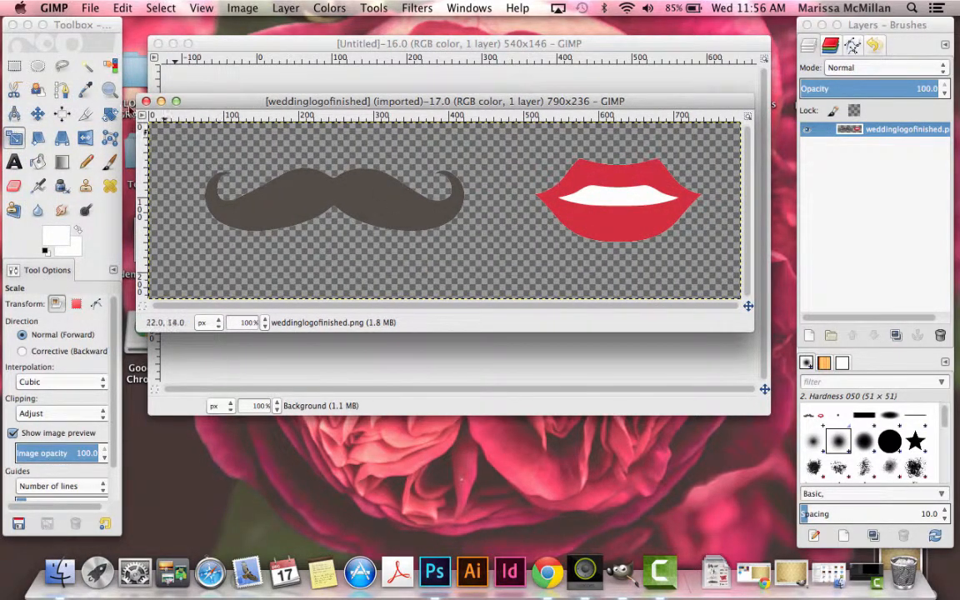
Step: Copy a rectangular selection of about 739 × 185 px around the moustache and lips in the wedding logo image
{"action": "left_click", "coordinate": [15, 69]}
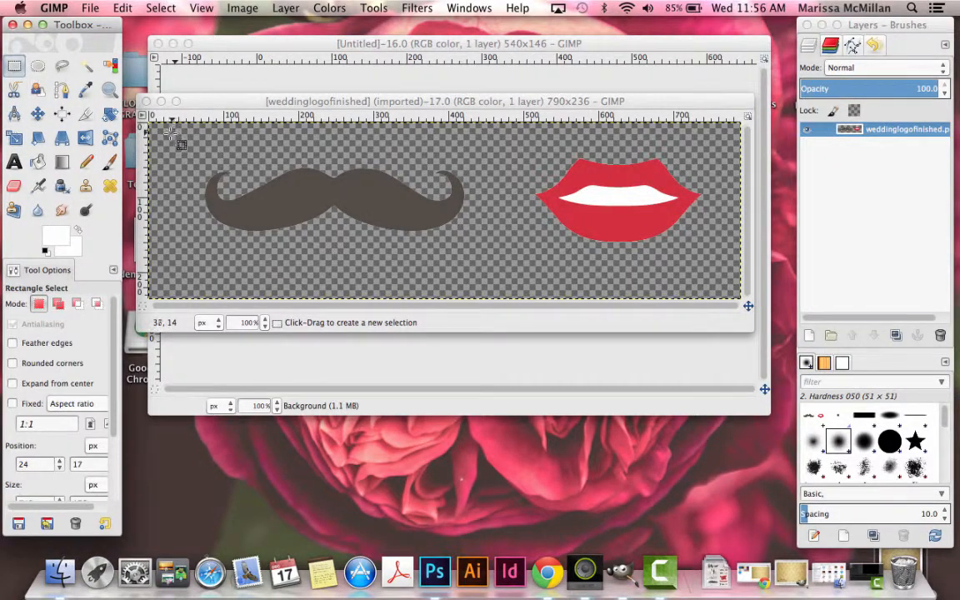
{"action": "left_click_drag", "start_coordinate": [170, 133], "coordinate": [722, 268]}
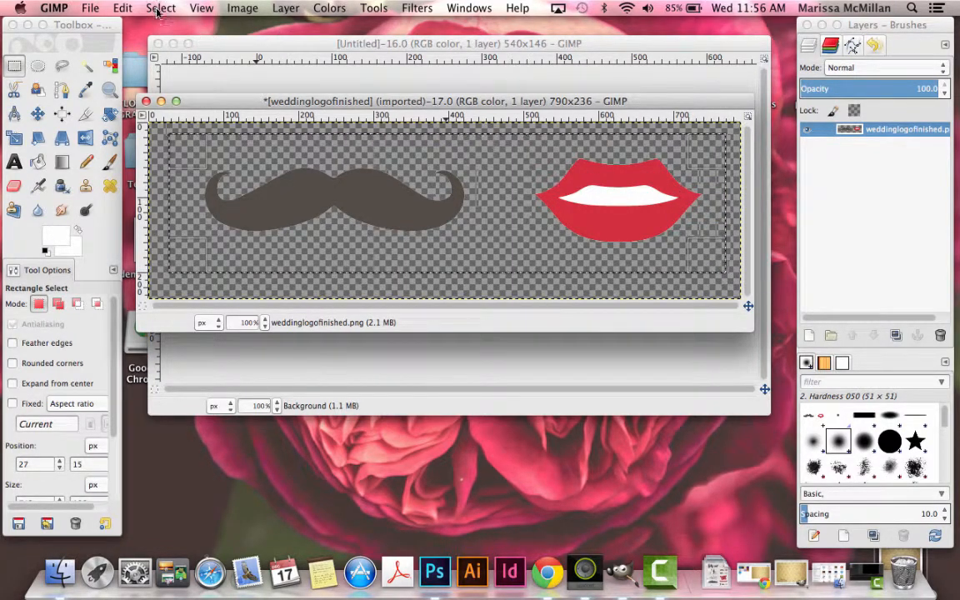
{"action": "left_click", "coordinate": [123, 8]}
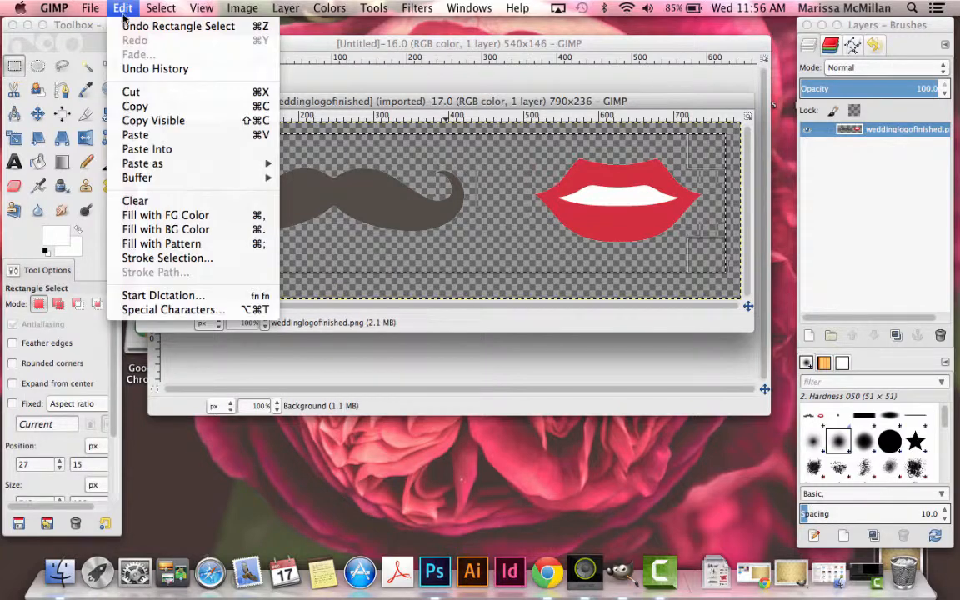
{"action": "left_click", "coordinate": [136, 107]}
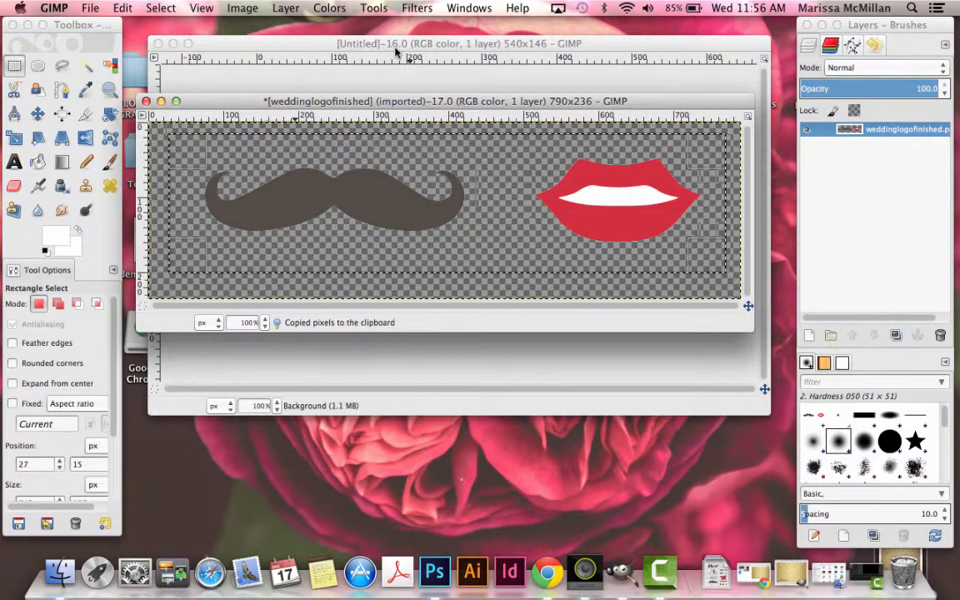
Step: Paste the copied moustache and lips into the blank 540 × 146 image
{"action": "left_click_drag", "start_coordinate": [397, 52], "coordinate": [401, 48]}
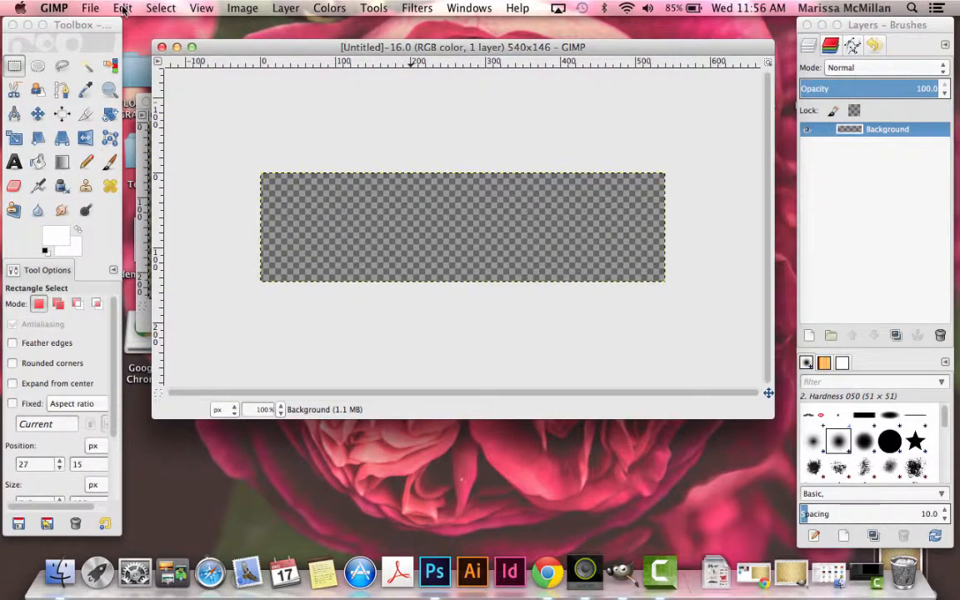
{"action": "left_click", "coordinate": [123, 8]}
{"action": "left_click", "coordinate": [131, 124]}
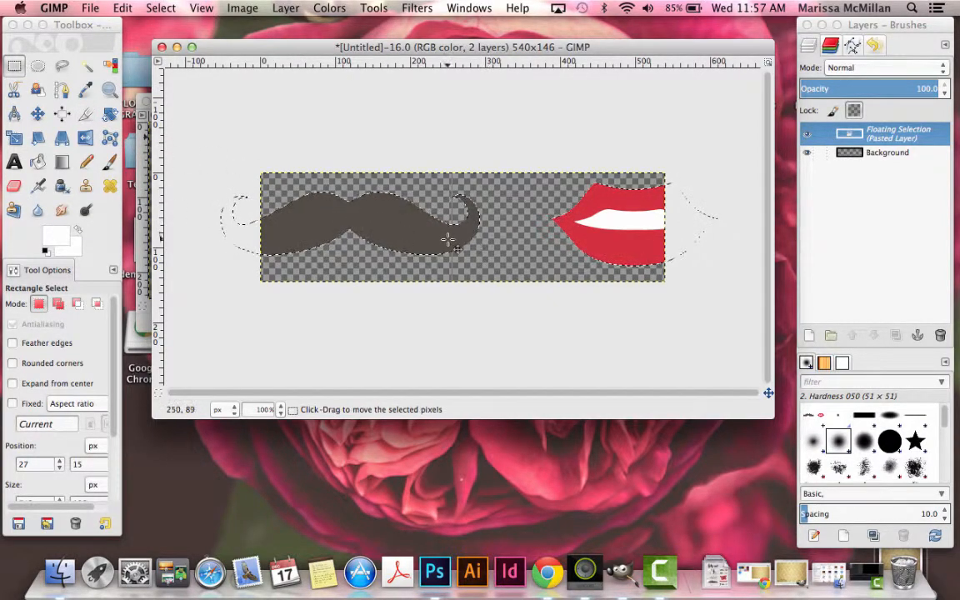
Step: Scale the pasted moustache and lips proportionally to 320 × 80 px and position them near the canvas's upper edge, horizontally centred
{"action": "left_click", "coordinate": [14, 139]}
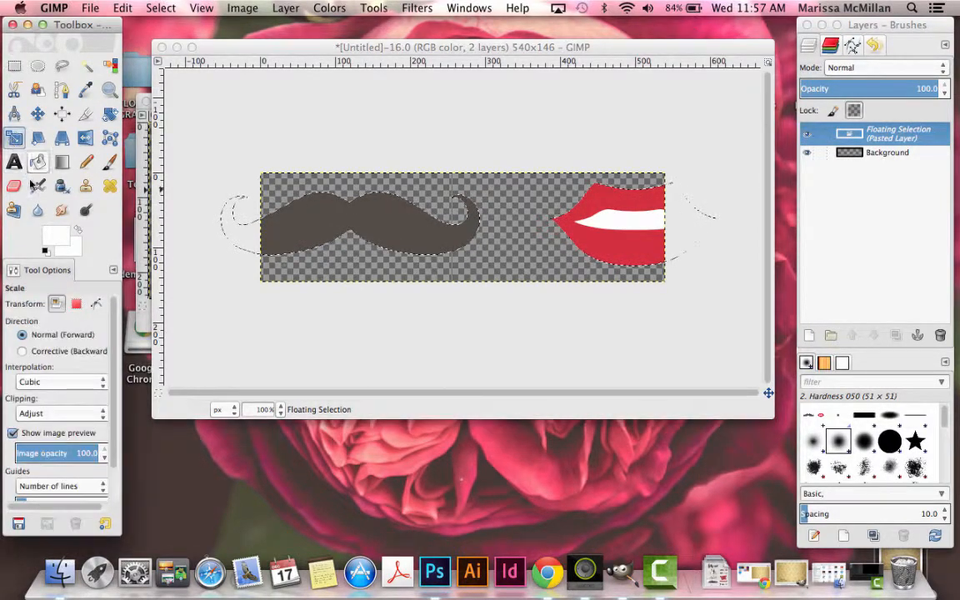
{"action": "left_click", "coordinate": [430, 227]}
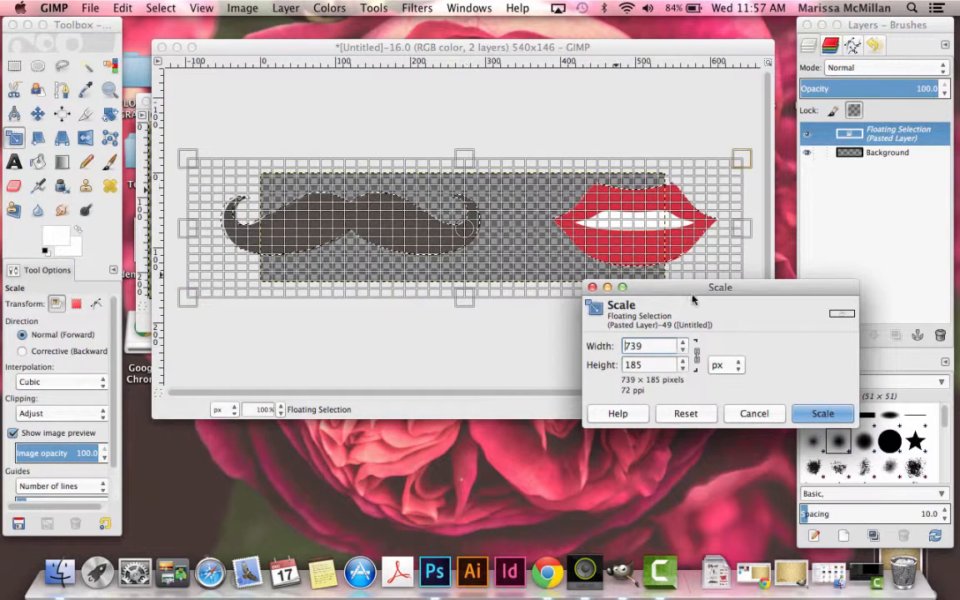
{"action": "left_click", "coordinate": [697, 355]}
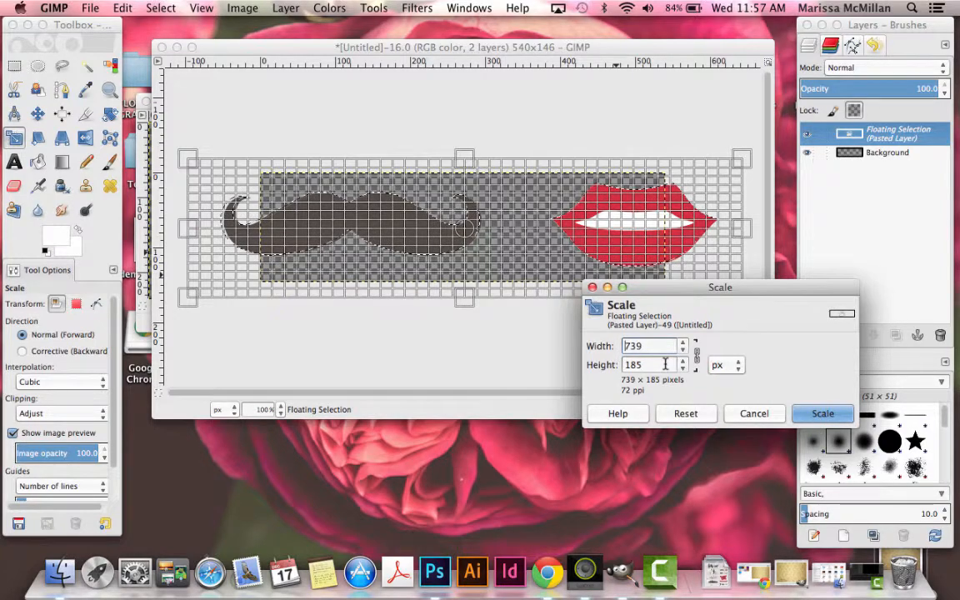
{"action": "left_click_drag", "start_coordinate": [741, 156], "coordinate": [465, 243]}
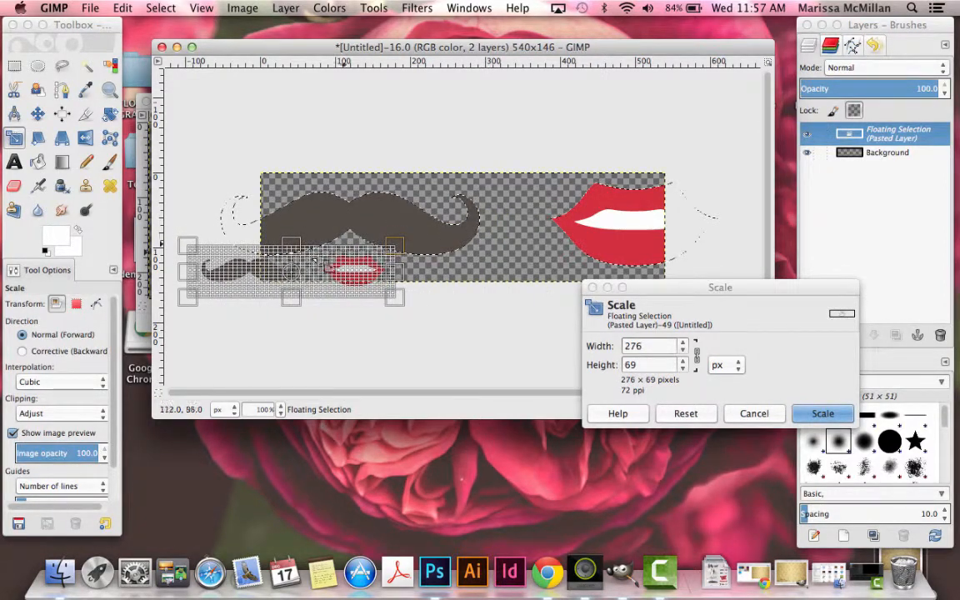
{"action": "left_click_drag", "start_coordinate": [293, 275], "coordinate": [465, 198]}
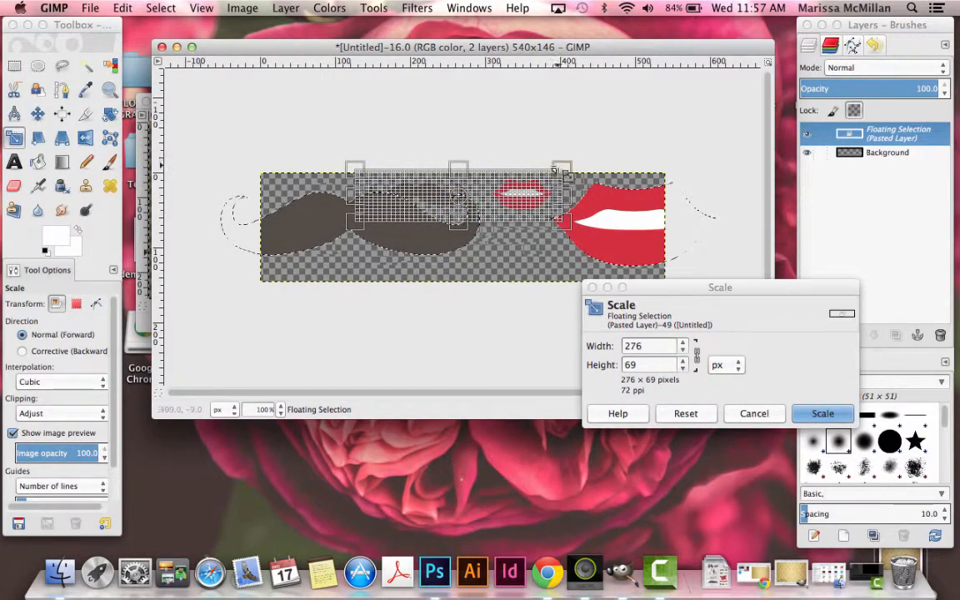
{"action": "left_click_drag", "start_coordinate": [568, 167], "coordinate": [583, 160]}
{"action": "left_click_drag", "start_coordinate": [474, 189], "coordinate": [460, 197]}
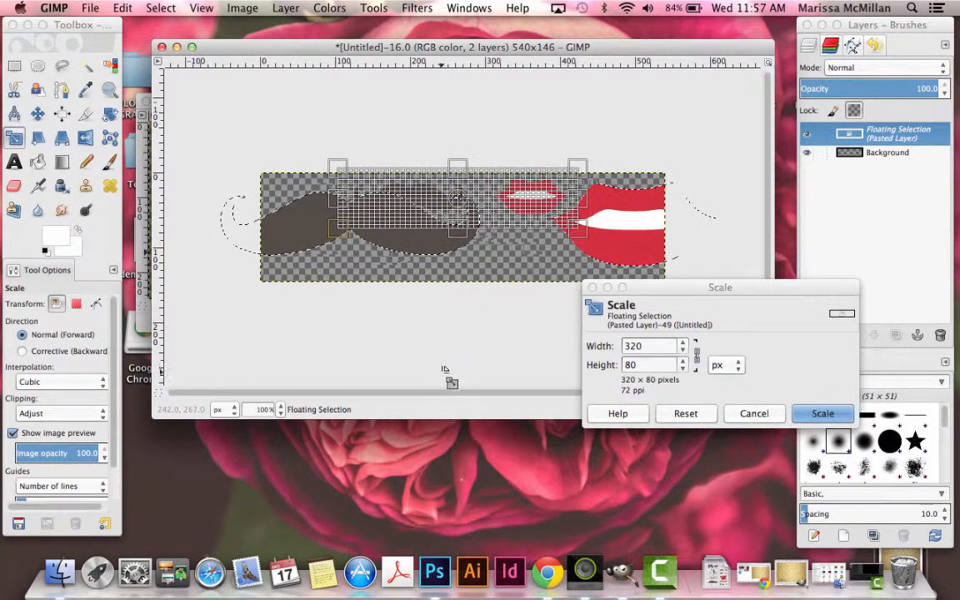
{"action": "left_click", "coordinate": [821, 413]}
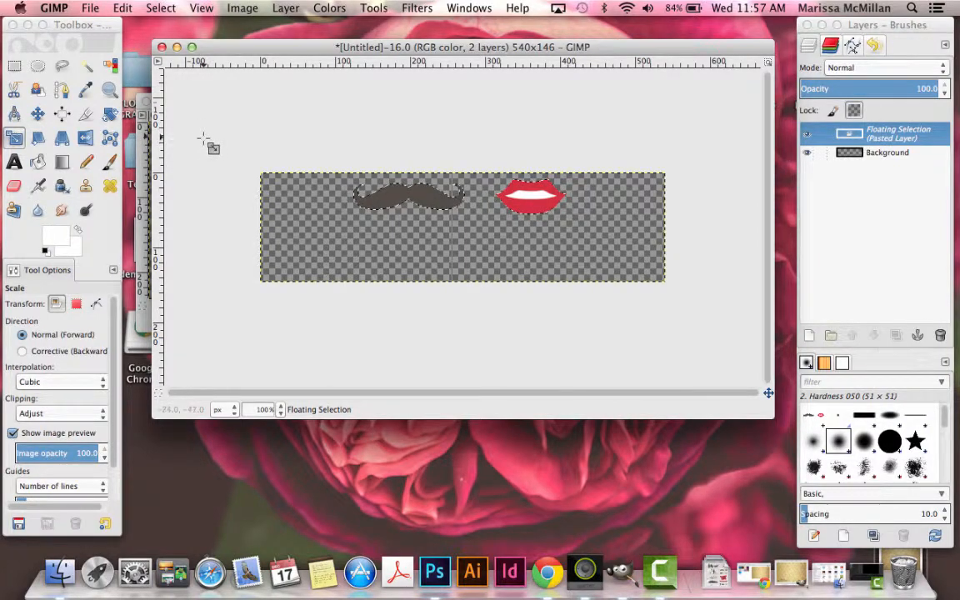
Step: Add a text box of about 593 × 108 px across the lower canvas containing the couple's first names joined by "&"
{"action": "left_click", "coordinate": [14, 66]}
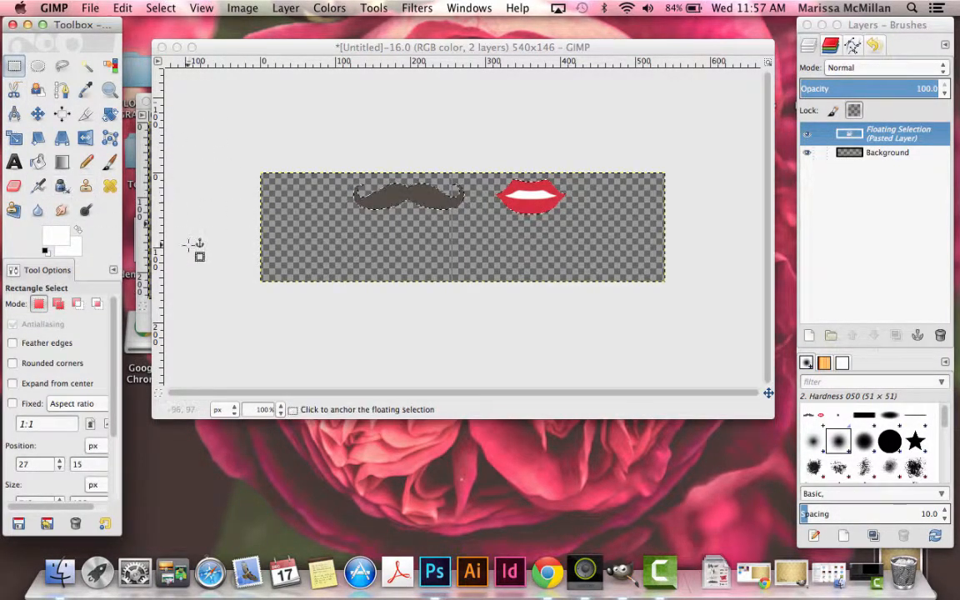
{"action": "left_click", "coordinate": [14, 162]}
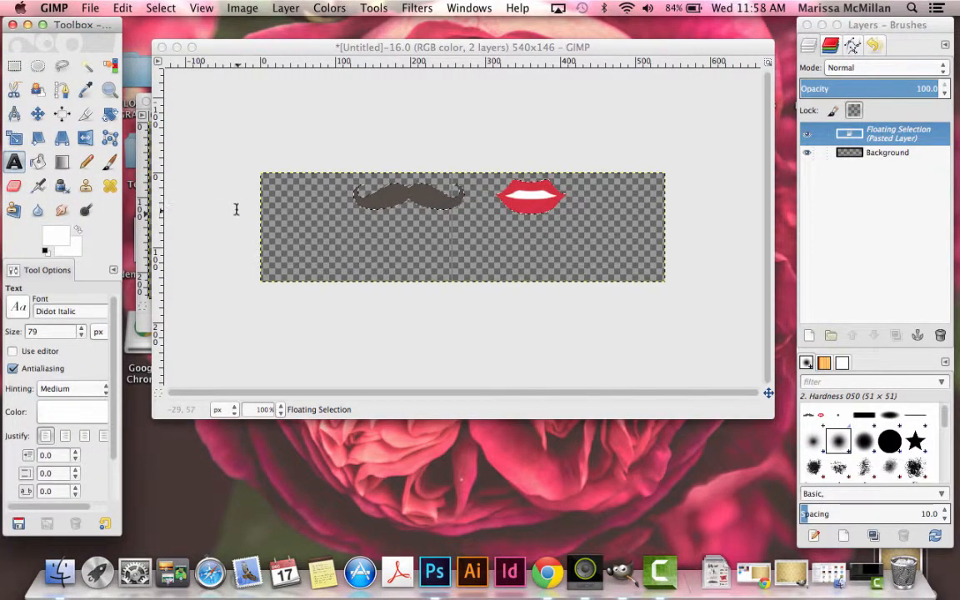
{"action": "left_click_drag", "start_coordinate": [230, 207], "coordinate": [676, 292]}
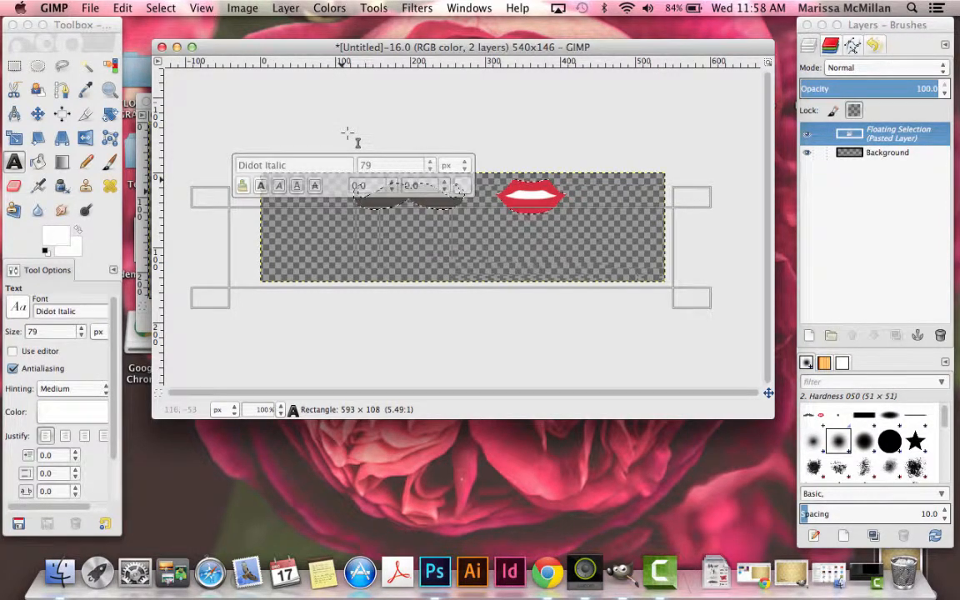
{"action": "type", "text": "J"}
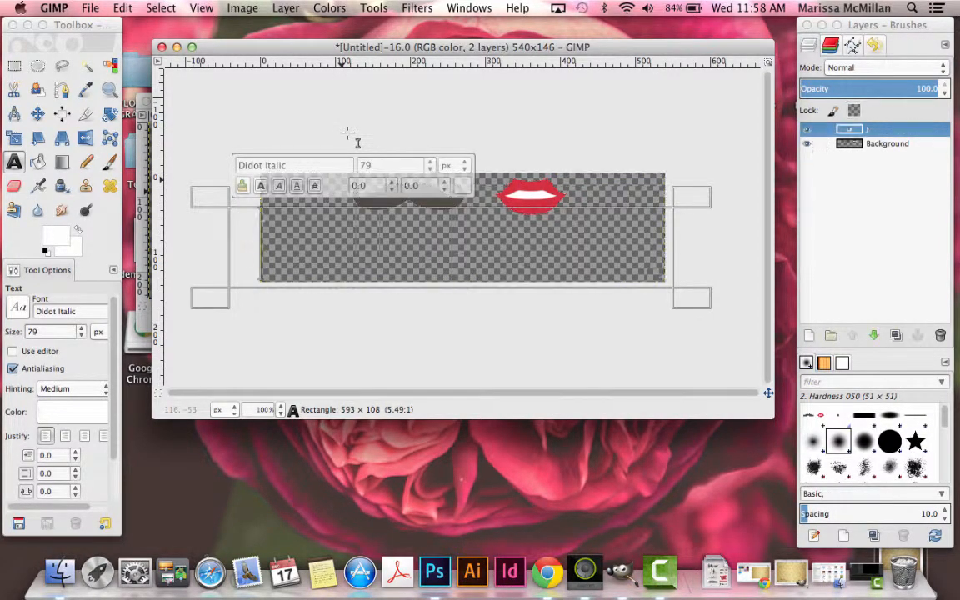
{"action": "type", "text": "are"}
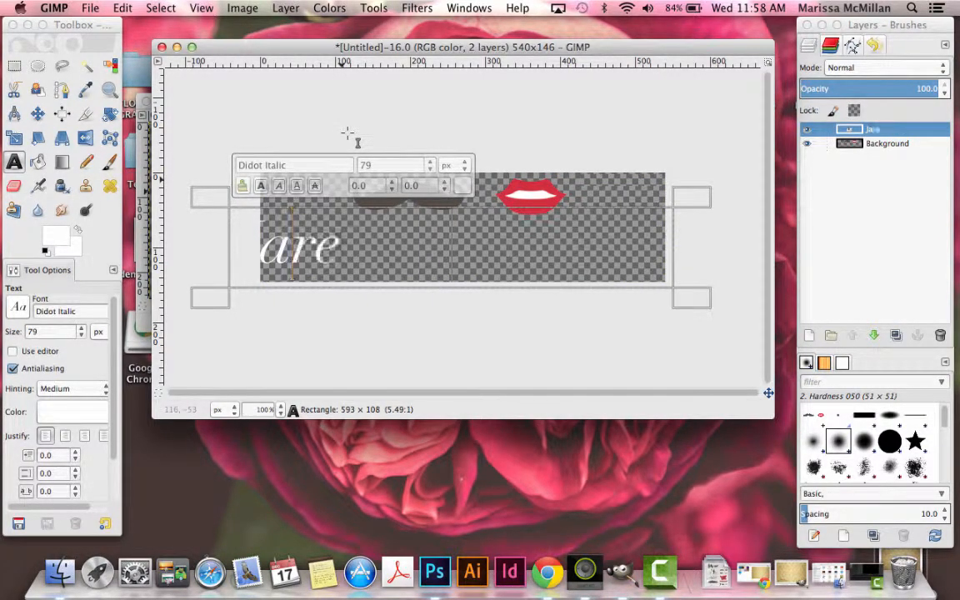
{"action": "type", "text": "d & Jessica"}
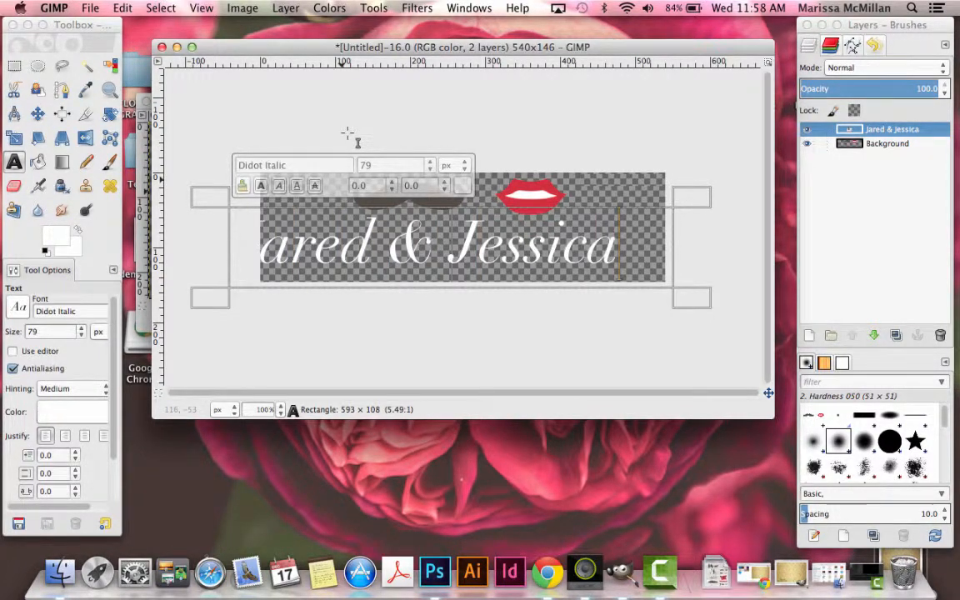
{"action": "key", "text": "Escape"}
{"action": "left_click_drag", "start_coordinate": [625, 241], "coordinate": [247, 250]}
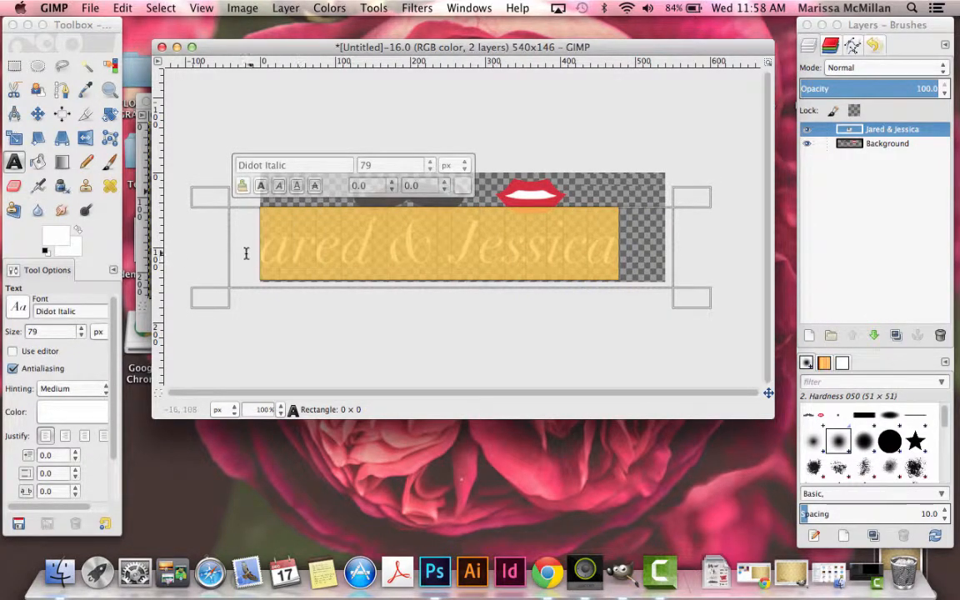
{"action": "left_click", "coordinate": [625, 249]}
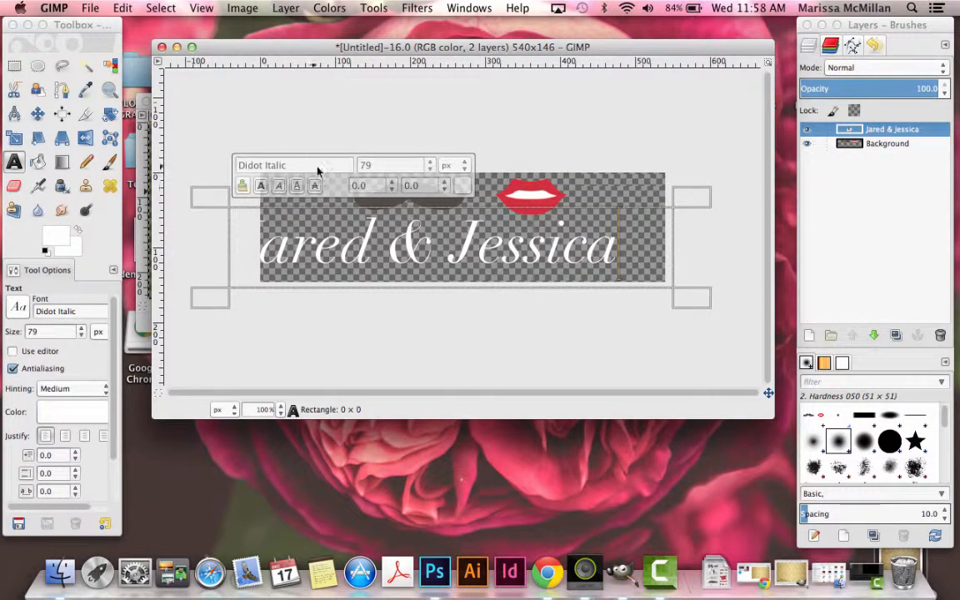
Step: Set the couple's names text to 75 px and reposition it so all the lettering fits inside the canvas
{"action": "left_click_drag", "start_coordinate": [618, 242], "coordinate": [162, 230]}
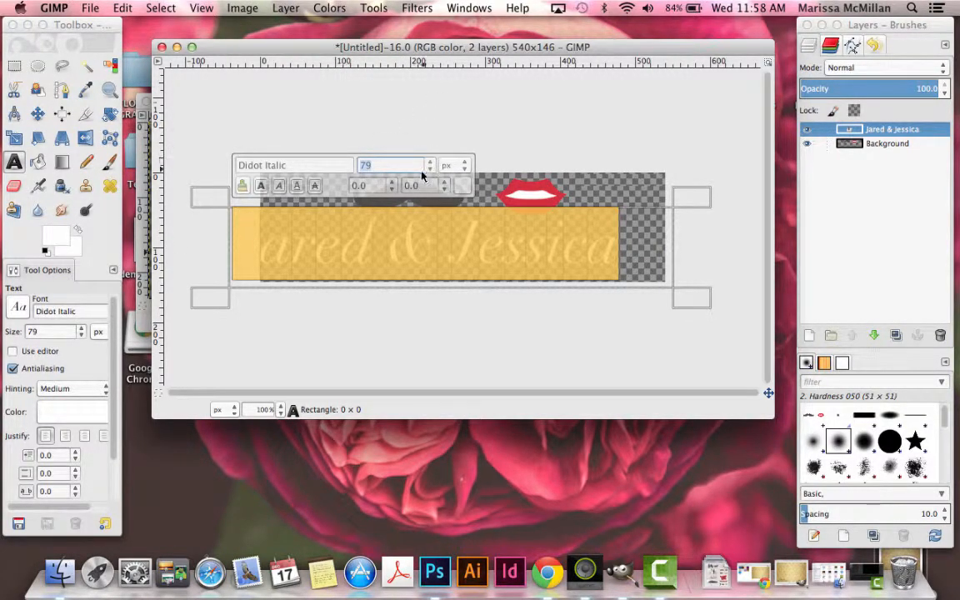
{"action": "key", "text": "Return"}
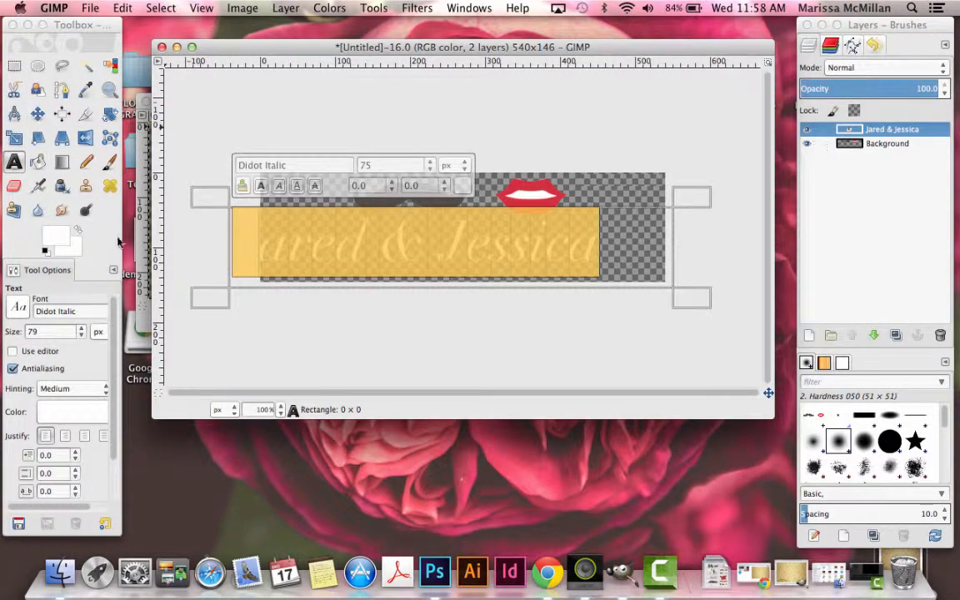
{"action": "left_click", "coordinate": [38, 115]}
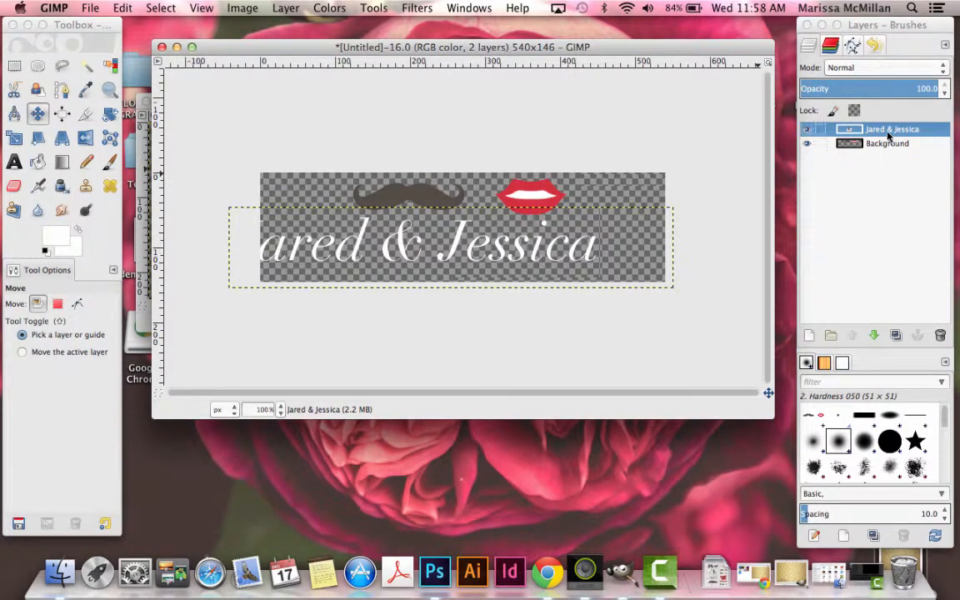
{"action": "left_click", "coordinate": [813, 160]}
{"action": "left_click", "coordinate": [313, 226]}
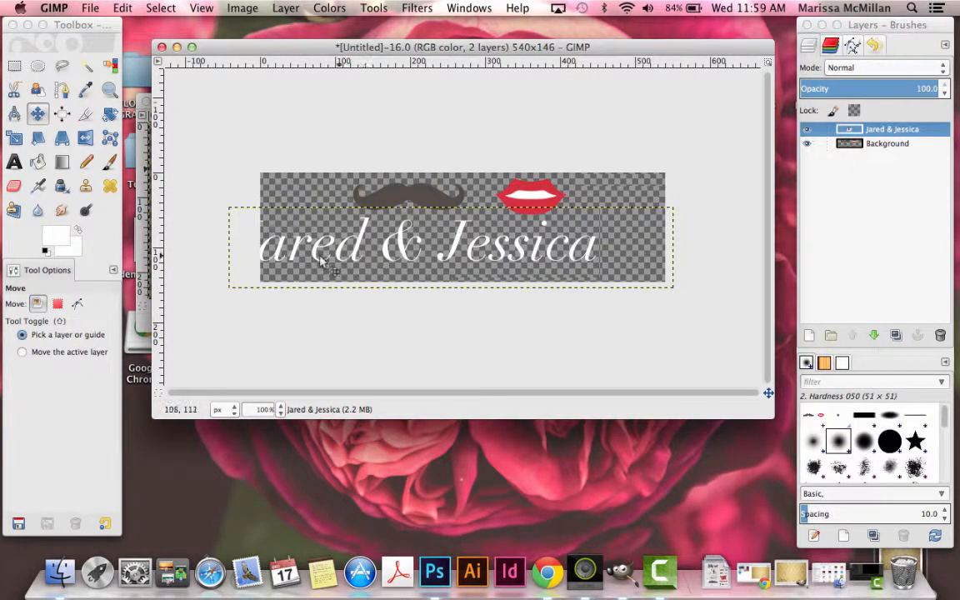
{"action": "left_click_drag", "start_coordinate": [335, 257], "coordinate": [389, 261]}
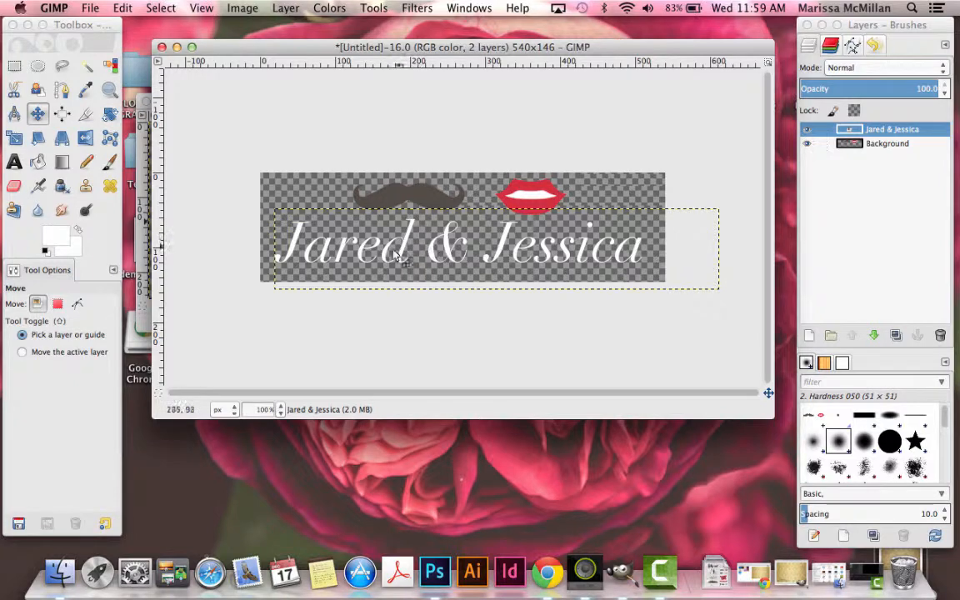
Step: Recolour all of the couple's names text to black (000000)
{"action": "left_click", "coordinate": [15, 164]}
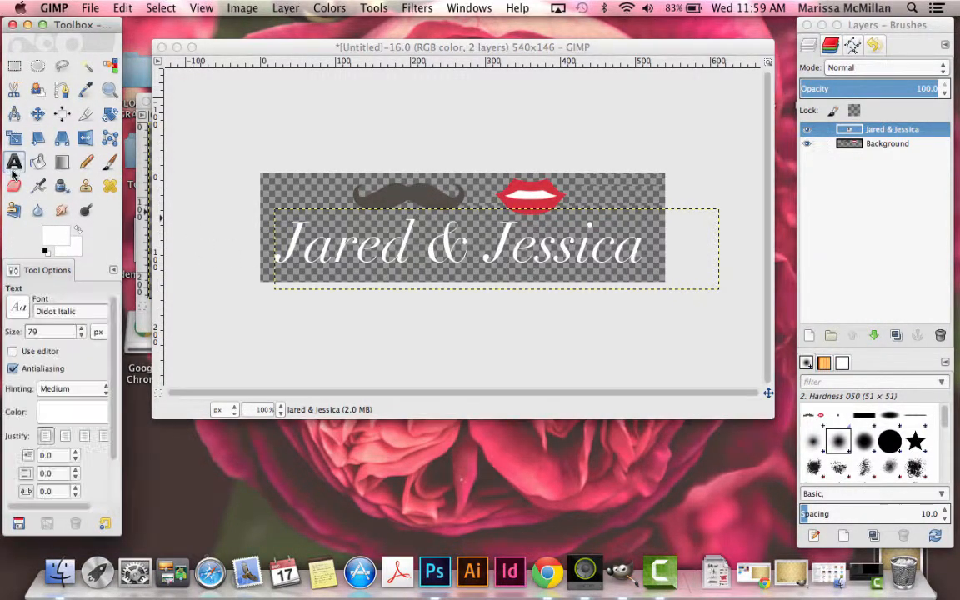
{"action": "left_click", "coordinate": [457, 248]}
{"action": "left_click_drag", "start_coordinate": [645, 243], "coordinate": [277, 247]}
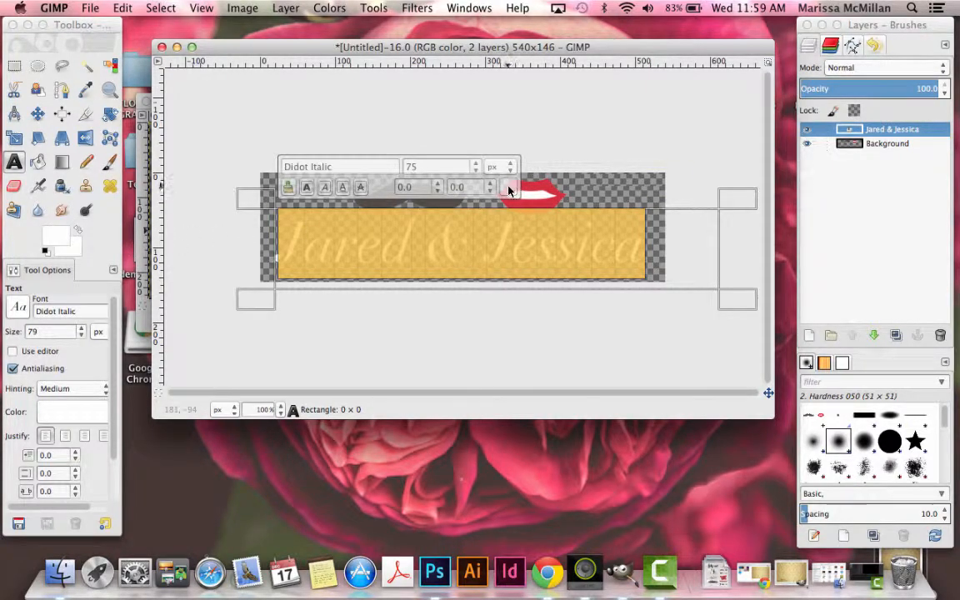
{"action": "left_click", "coordinate": [509, 189]}
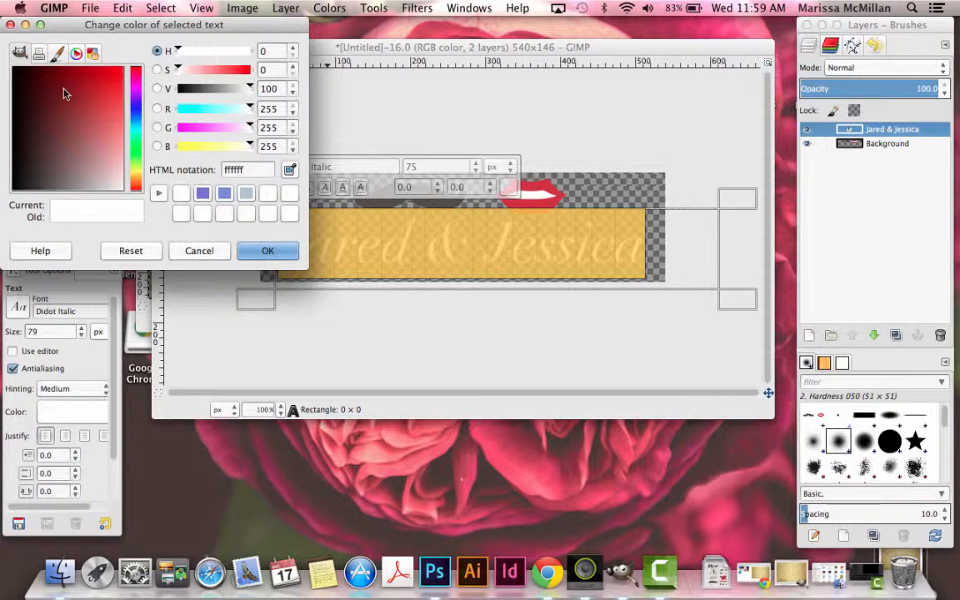
{"action": "left_click_drag", "start_coordinate": [71, 106], "coordinate": [28, 81]}
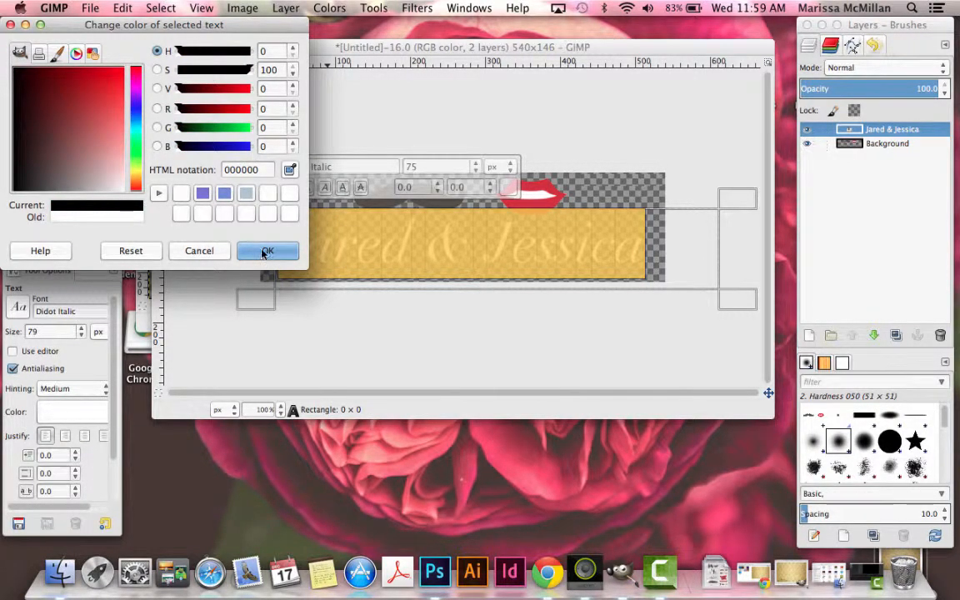
{"action": "left_click", "coordinate": [266, 251]}
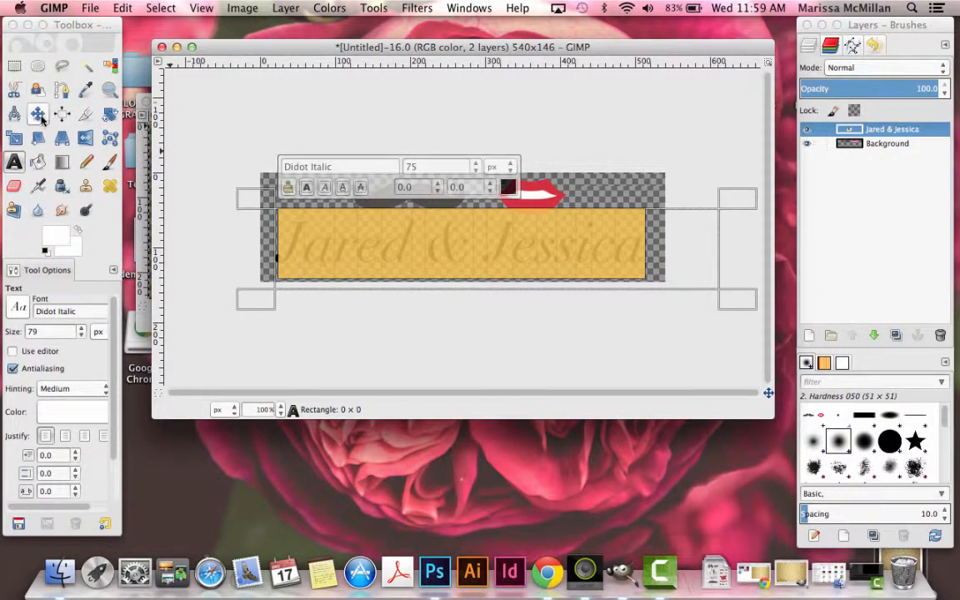
{"action": "left_click", "coordinate": [14, 67]}
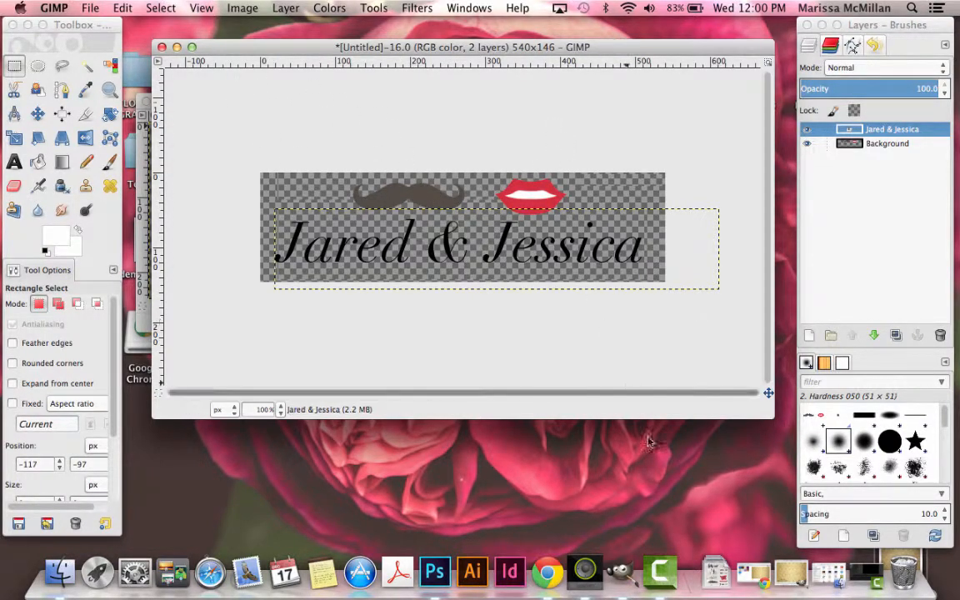
Step: Bring up the goldbackdrop image to view the logo placed on it, and return to the logo image
{"action": "left_click", "coordinate": [790, 576]}
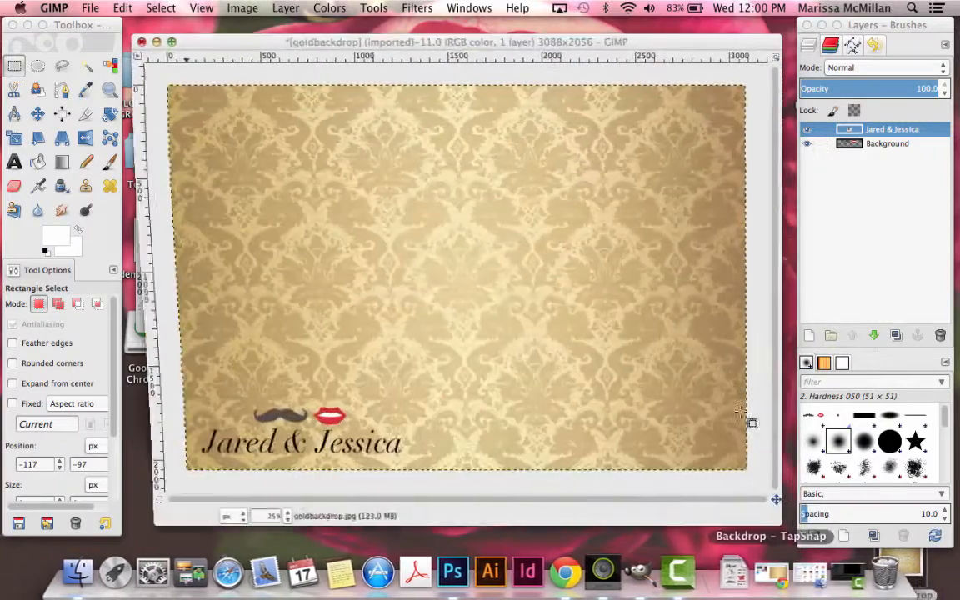
{"action": "left_click_drag", "start_coordinate": [429, 42], "coordinate": [425, 29]}
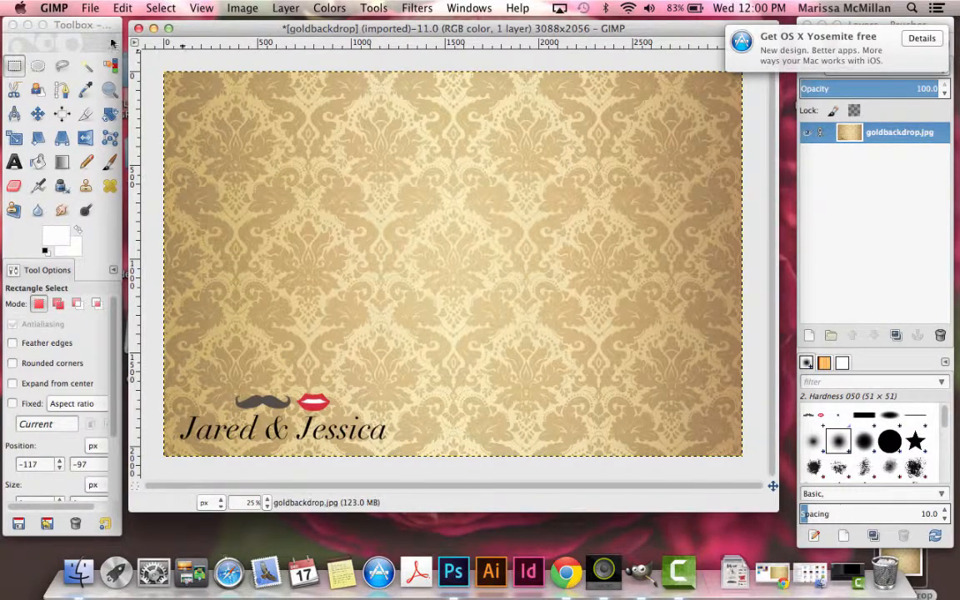
{"action": "left_click", "coordinate": [154, 29]}
{"action": "mouse_move", "coordinate": [261, 53]}
{"action": "left_mouse_down"}
{"action": "mouse_move", "coordinate": [258, 43]}
{"action": "mouse_move", "coordinate": [258, 54]}
{"action": "left_mouse_up"}
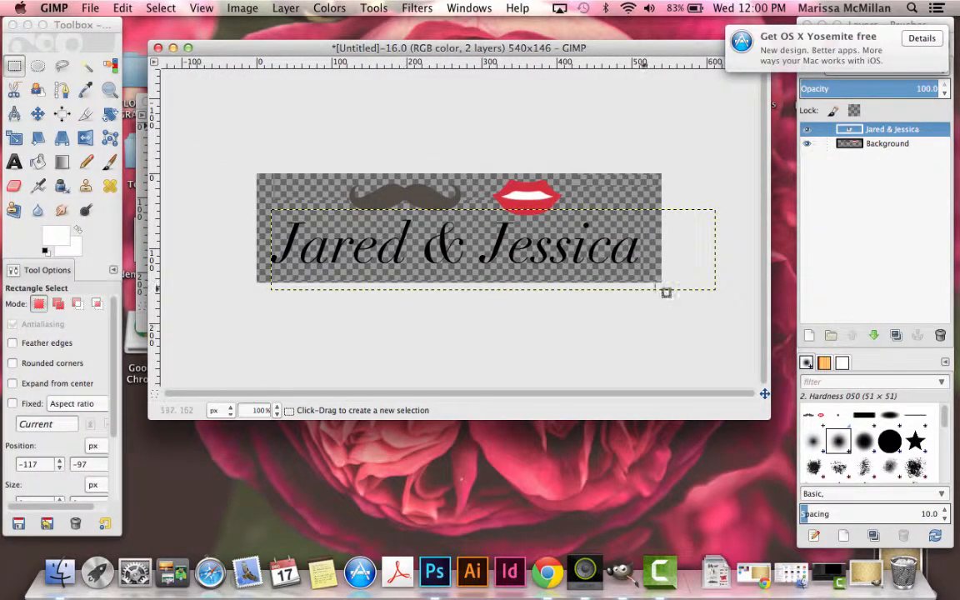
Step: Add a new 540 × 146 px layer with transparency fill above the names text
{"action": "left_click", "coordinate": [14, 67]}
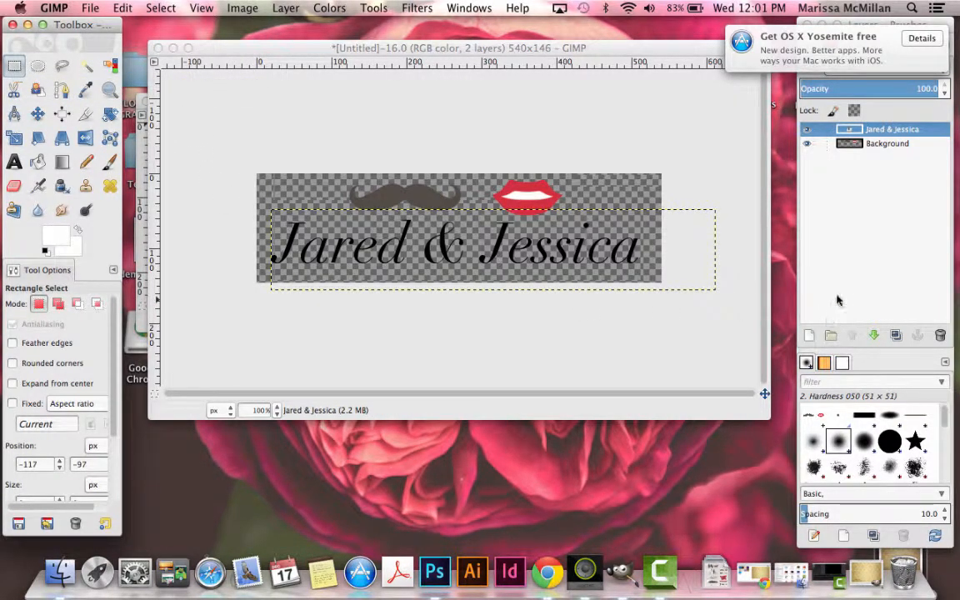
{"action": "left_click", "coordinate": [810, 335]}
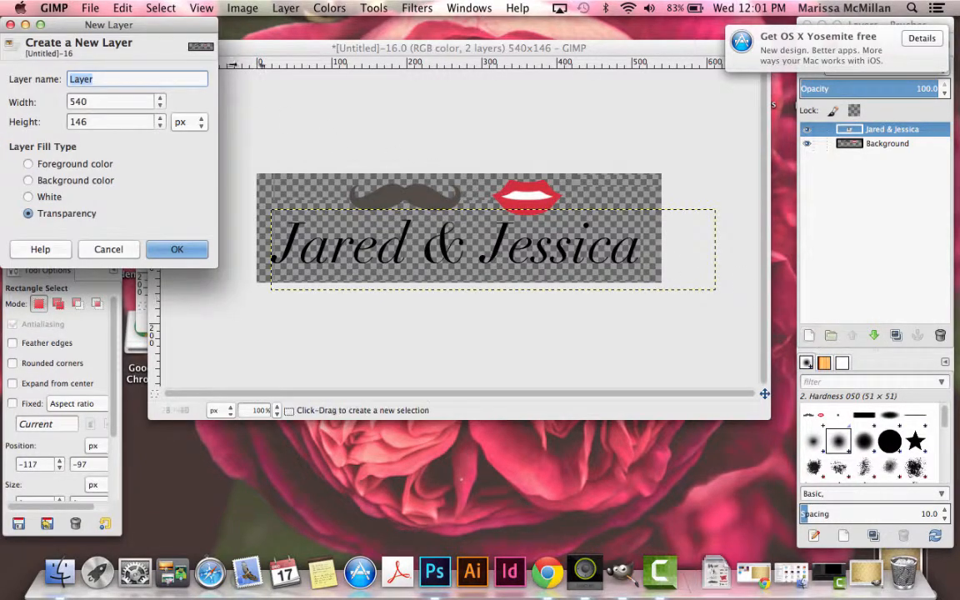
{"action": "left_click", "coordinate": [178, 250]}
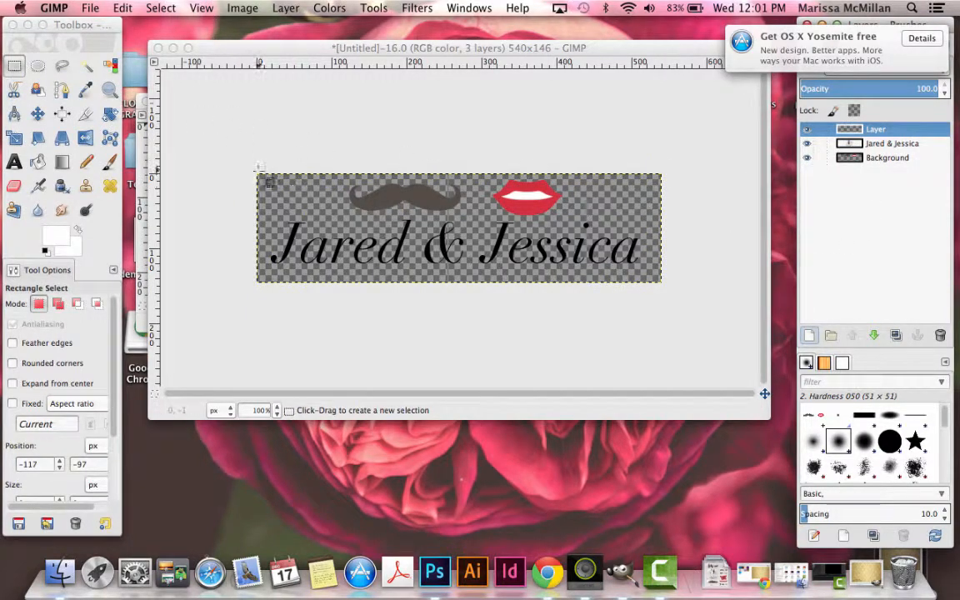
Step: Select the whole canvas with a rectangular selection and fill the new layer with a white foreground colour
{"action": "left_click_drag", "start_coordinate": [247, 170], "coordinate": [669, 295]}
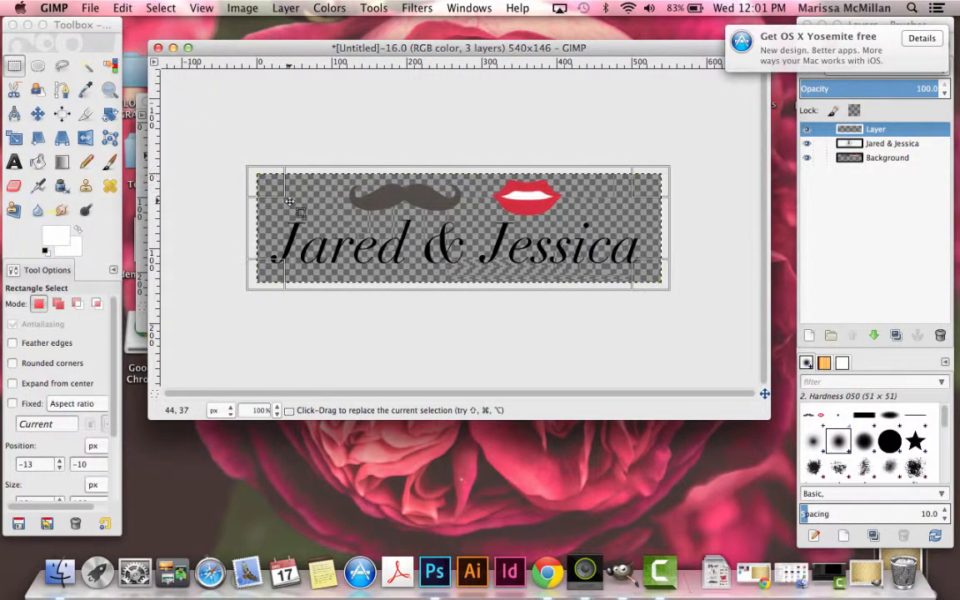
{"action": "left_click", "coordinate": [62, 240]}
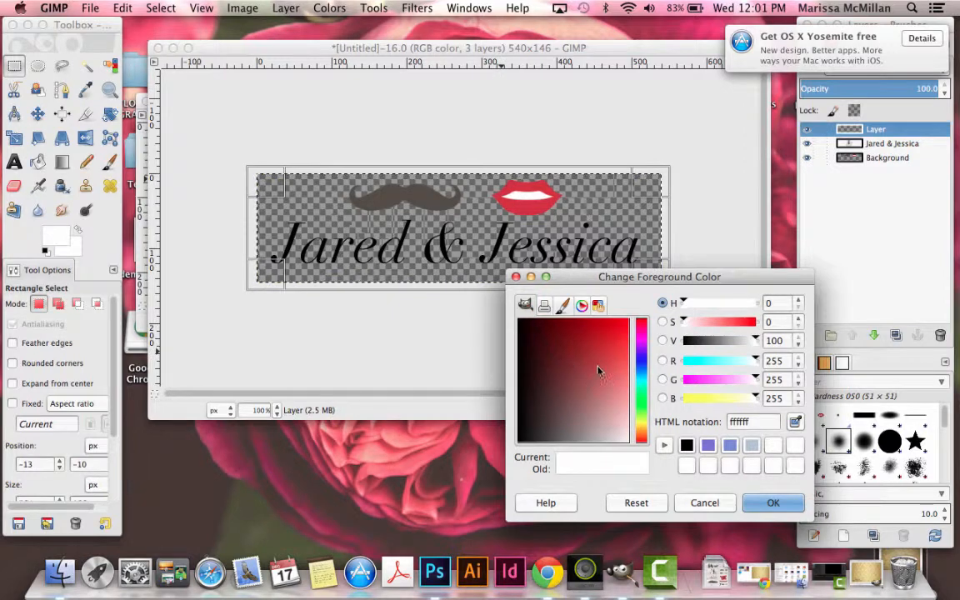
{"action": "mouse_move", "coordinate": [598, 371]}
{"action": "left_mouse_down"}
{"action": "mouse_move", "coordinate": [553, 337]}
{"action": "mouse_move", "coordinate": [581, 379]}
{"action": "mouse_move", "coordinate": [611, 384]}
{"action": "left_mouse_up"}
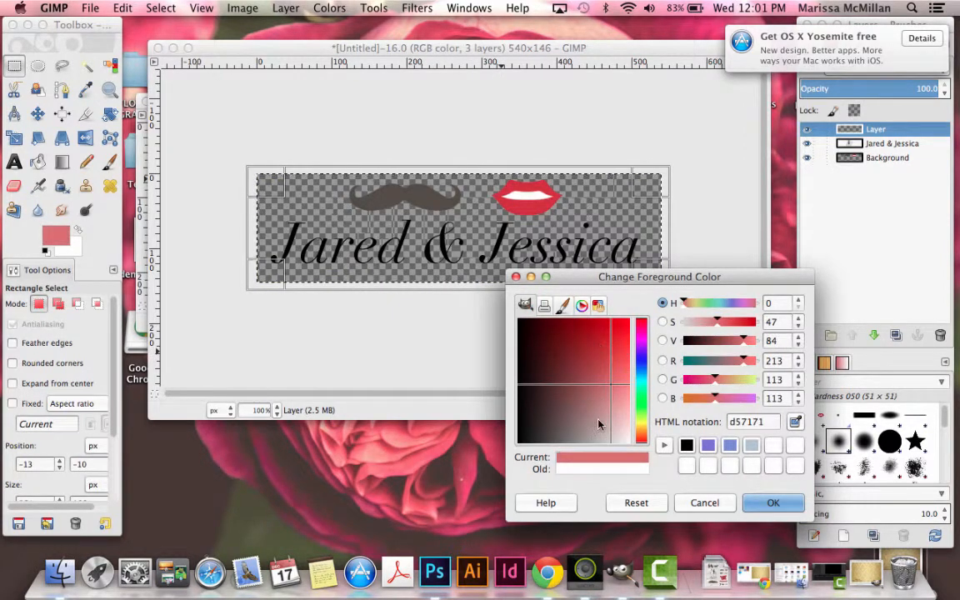
{"action": "left_click_drag", "start_coordinate": [597, 425], "coordinate": [635, 454]}
{"action": "left_click", "coordinate": [774, 503]}
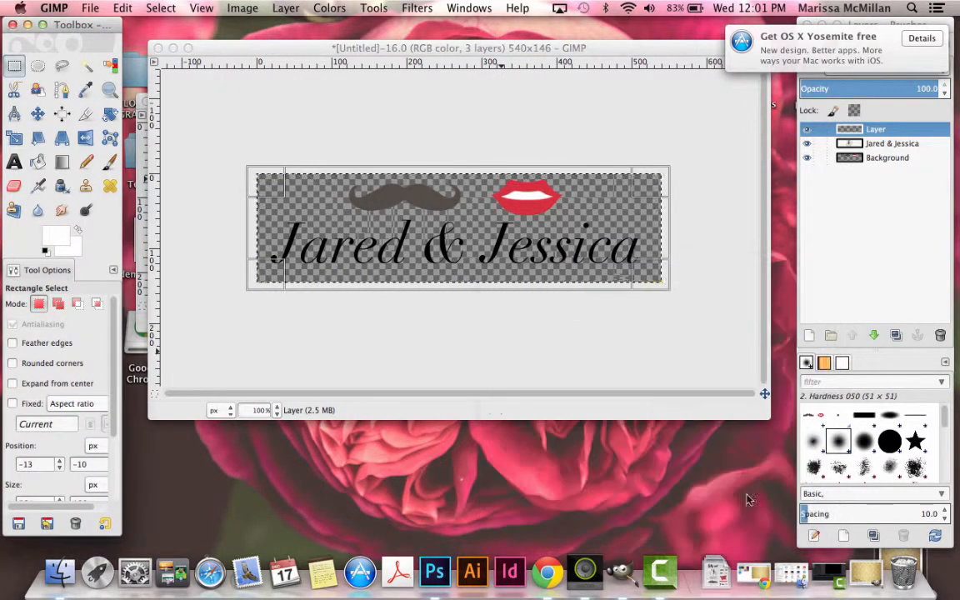
{"action": "left_click", "coordinate": [124, 8]}
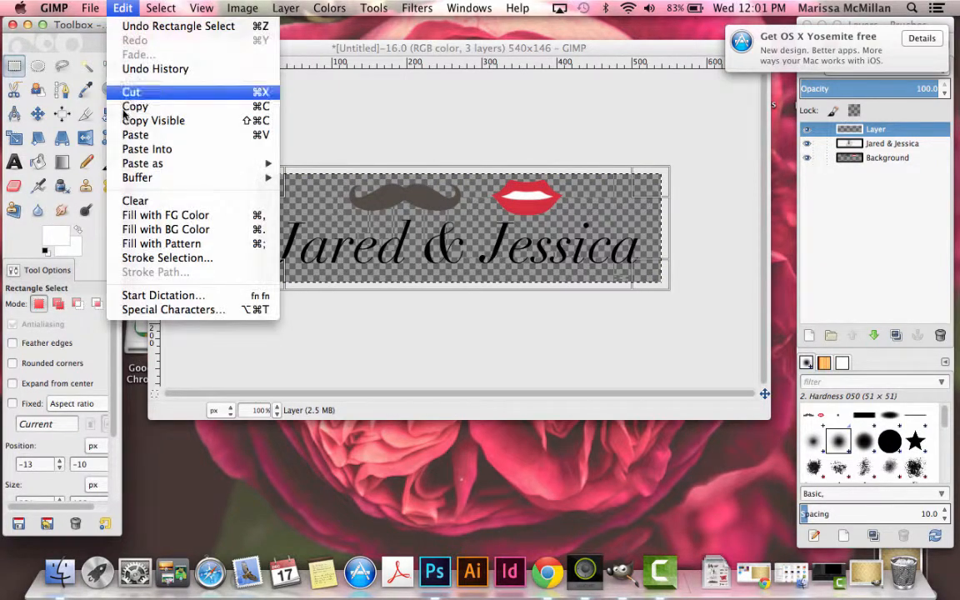
{"action": "left_click", "coordinate": [181, 218]}
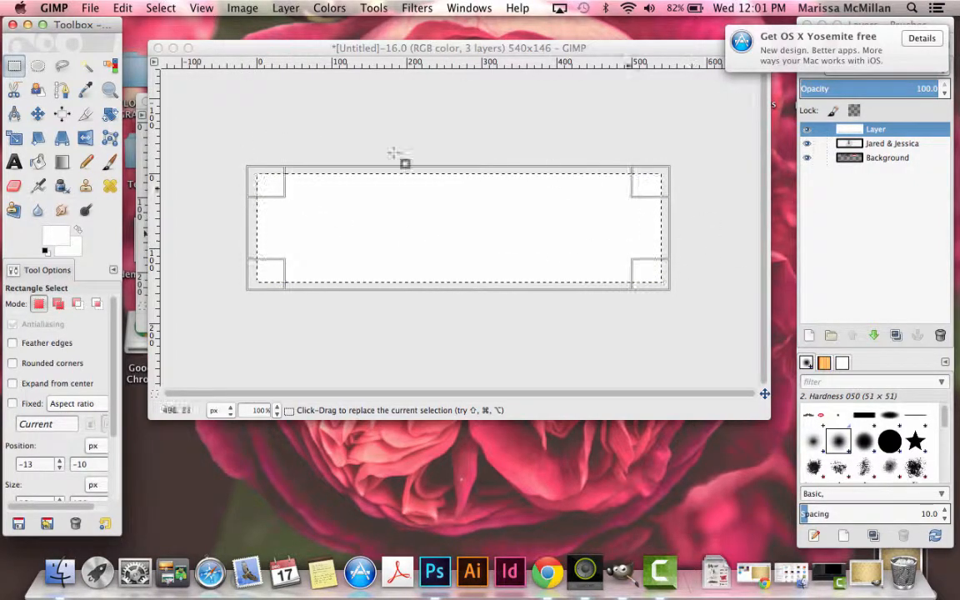
Step: Move the white layer below Background to the bottom of the layer stack and clear the selection
{"action": "left_click", "coordinate": [333, 180]}
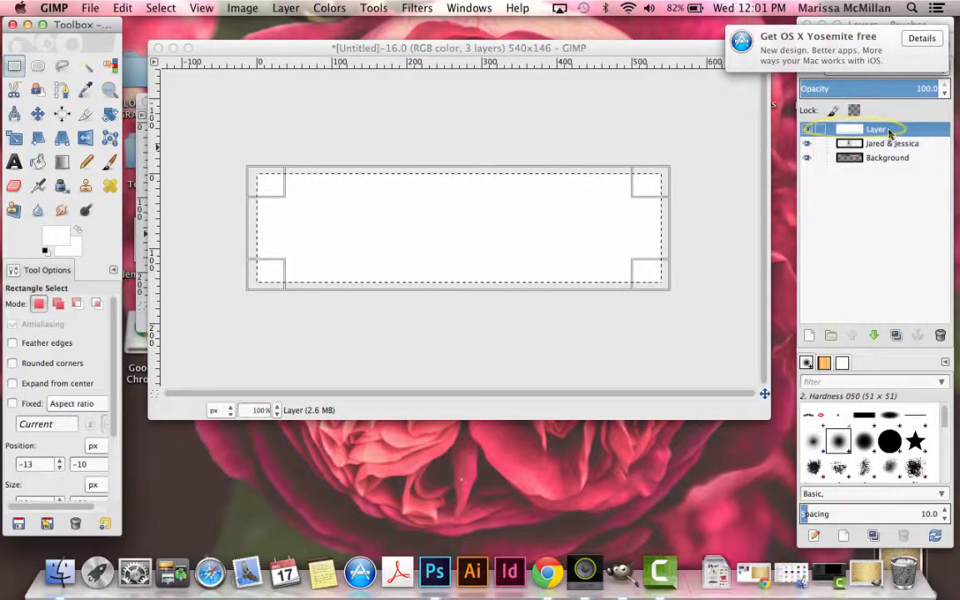
{"action": "left_click_drag", "start_coordinate": [890, 132], "coordinate": [891, 169]}
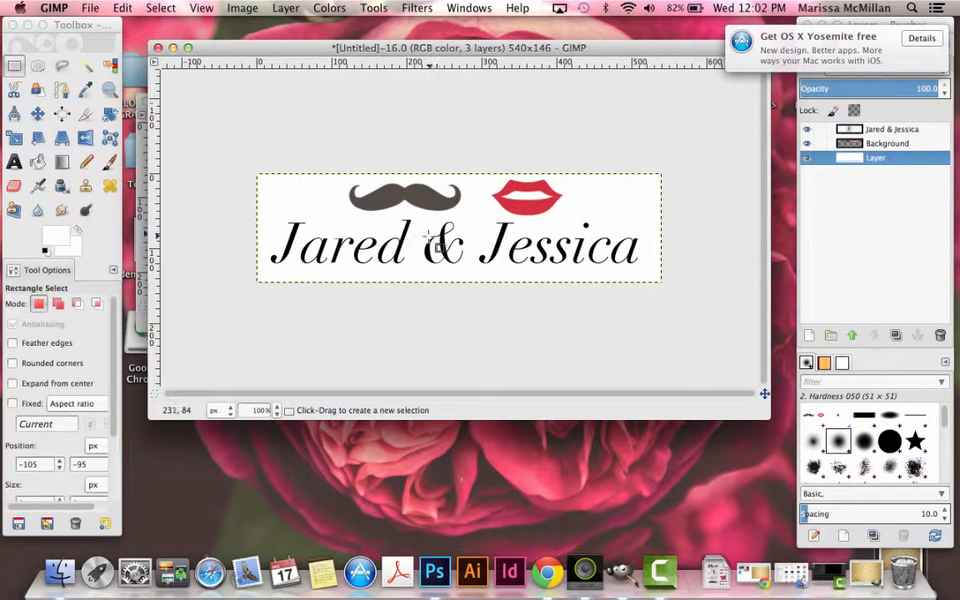
{"action": "left_click", "coordinate": [482, 202]}
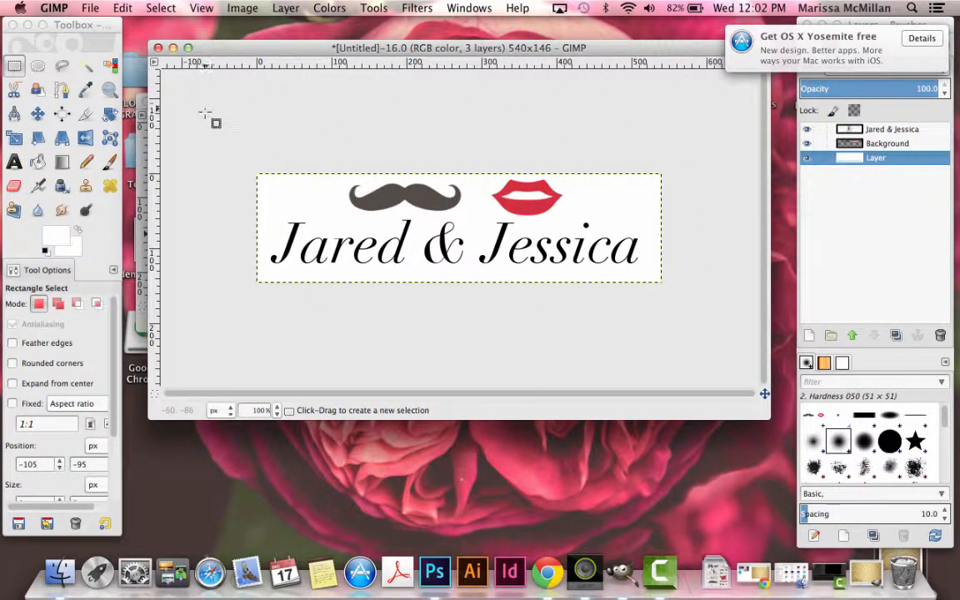
Step: Start exporting the logo to the Desktop under the file name FinalLogo.png
{"action": "left_click", "coordinate": [90, 9]}
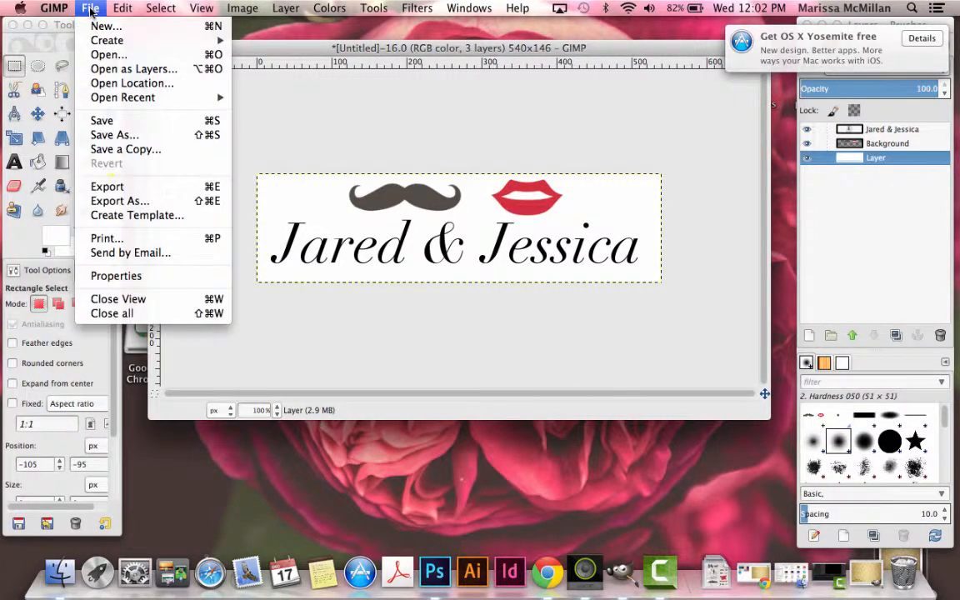
{"action": "left_click", "coordinate": [109, 187]}
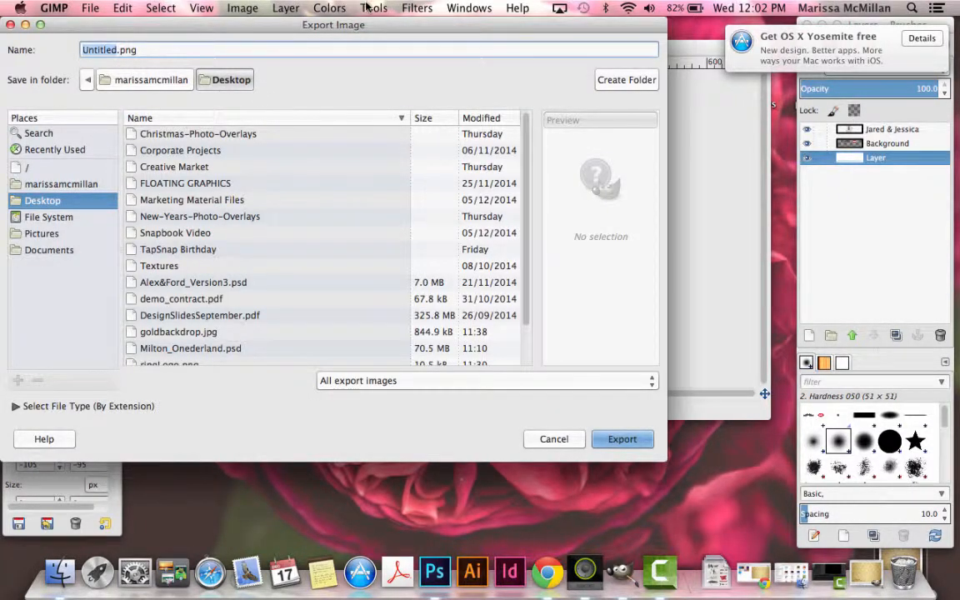
{"action": "type", "text": "Fl"}
{"action": "type", "text": "inalLogo"}
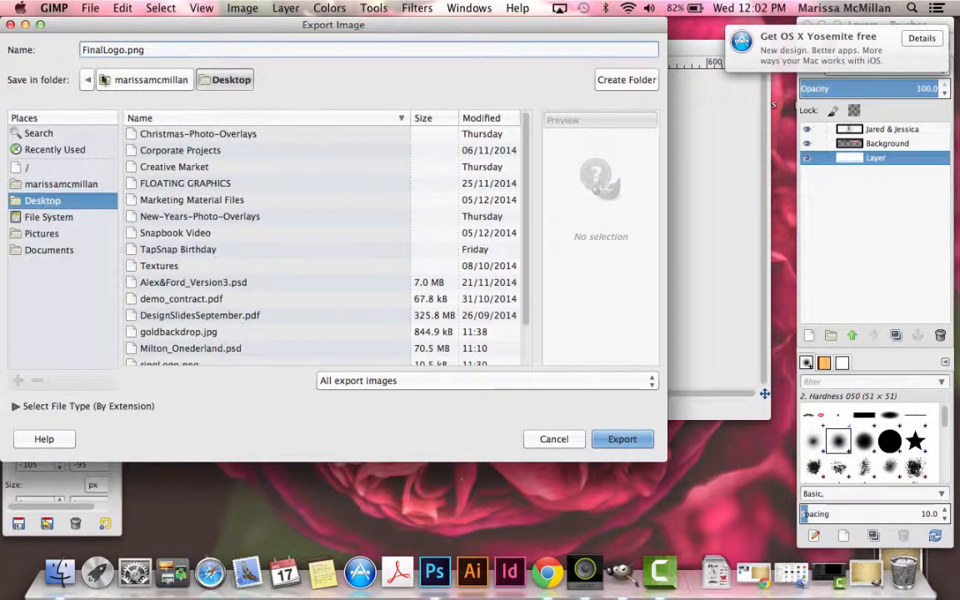
{"action": "left_click", "coordinate": [135, 50]}
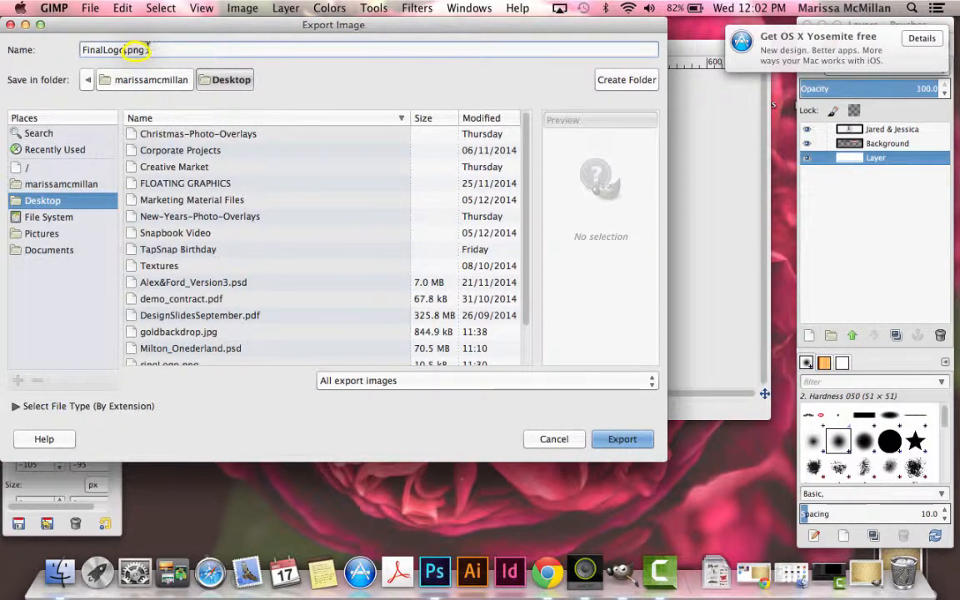
{"action": "double_click", "coordinate": [133, 51]}
{"action": "left_click", "coordinate": [147, 50]}
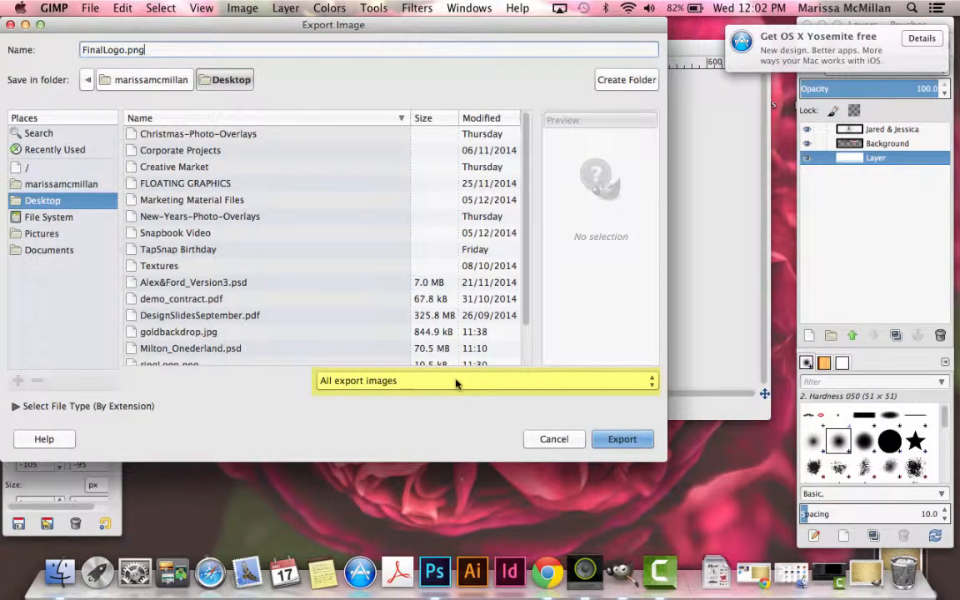
Step: Choose PNG image (*.png) as the file type and export FinalLogo.png with the default PNG options
{"action": "left_click", "coordinate": [414, 388]}
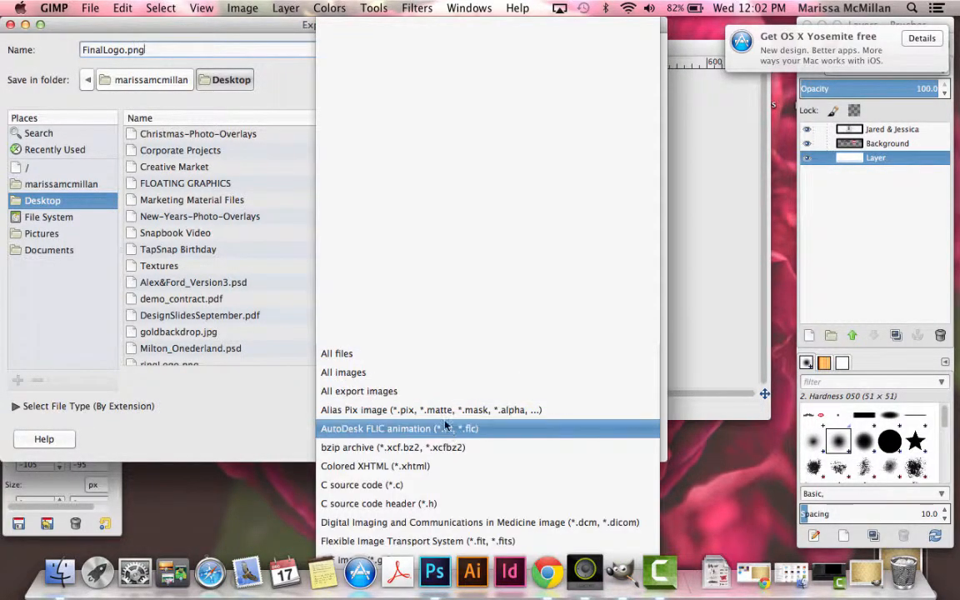
{"action": "scroll", "coordinate": [444, 394], "scroll_direction": "down", "scroll_amount": 5}
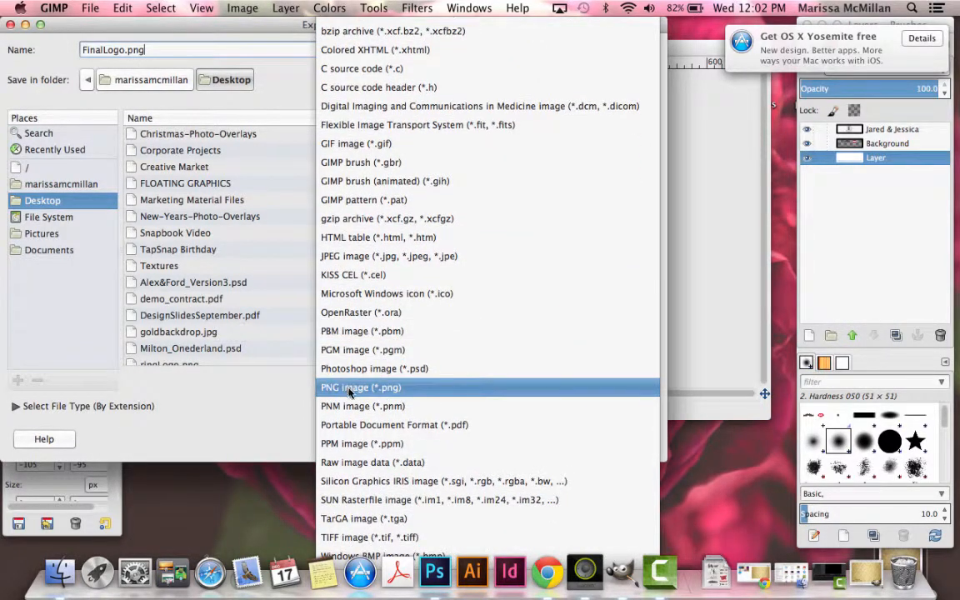
{"action": "left_click", "coordinate": [350, 388]}
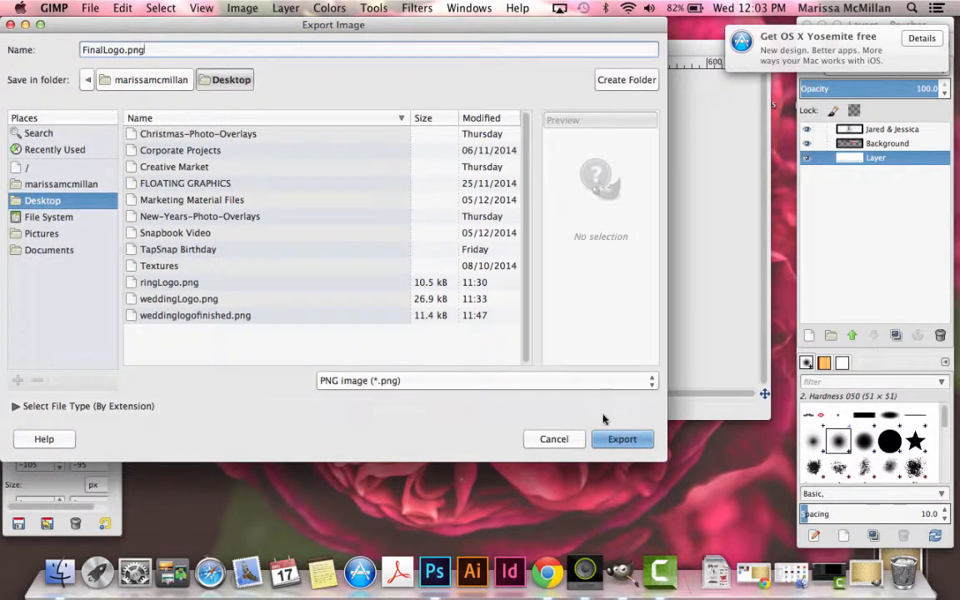
{"action": "left_click", "coordinate": [623, 440]}
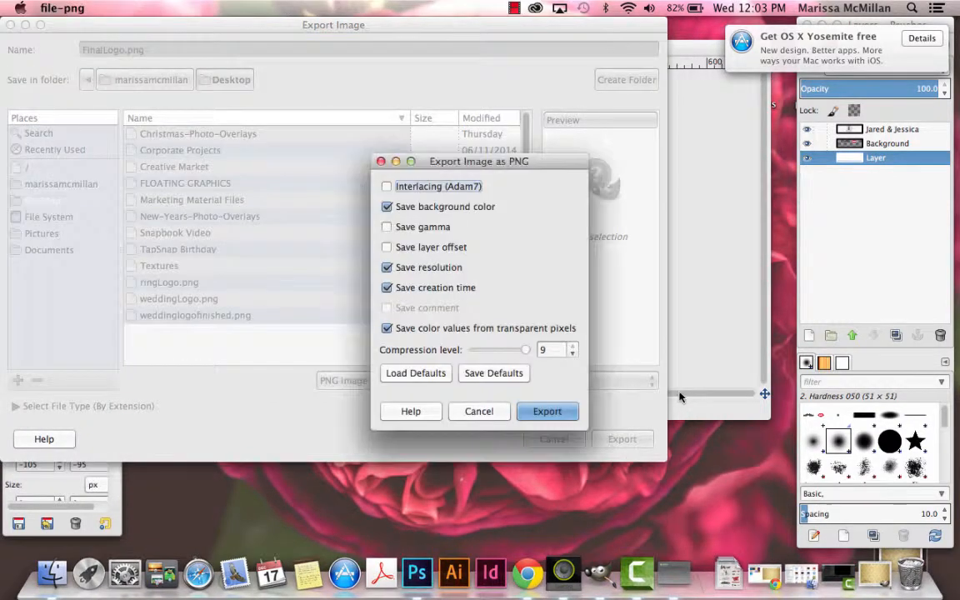
{"action": "left_click", "coordinate": [554, 413]}
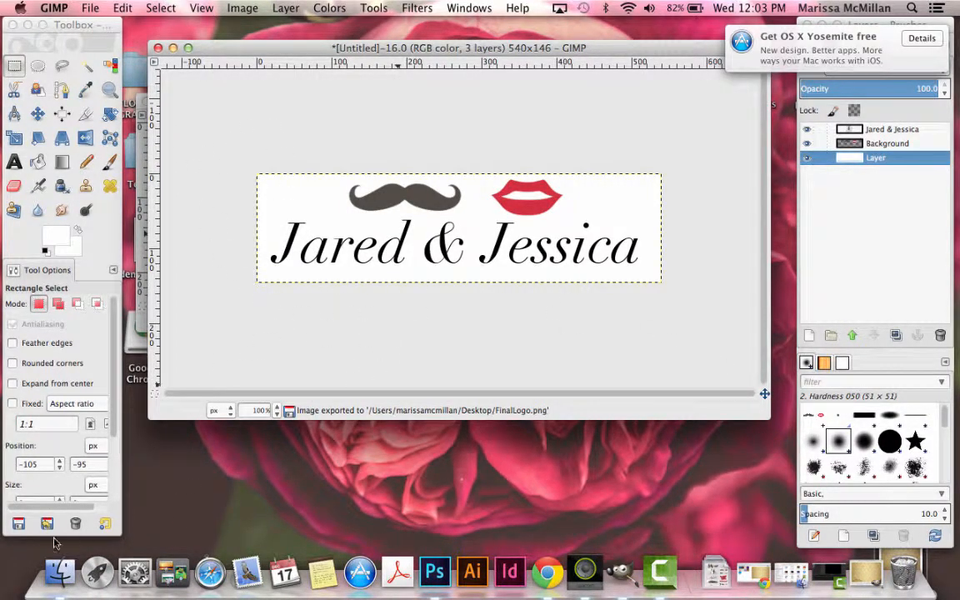
Step: Switch to Finder and open the exported FinalLogo.png from the Desktop folder in Preview
{"action": "left_click", "coordinate": [60, 571]}
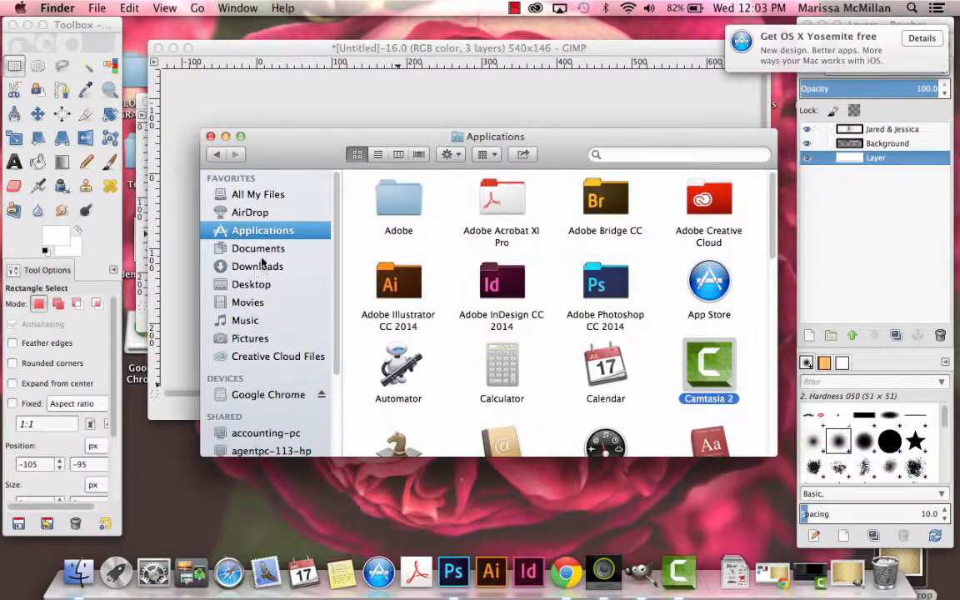
{"action": "left_click", "coordinate": [244, 284]}
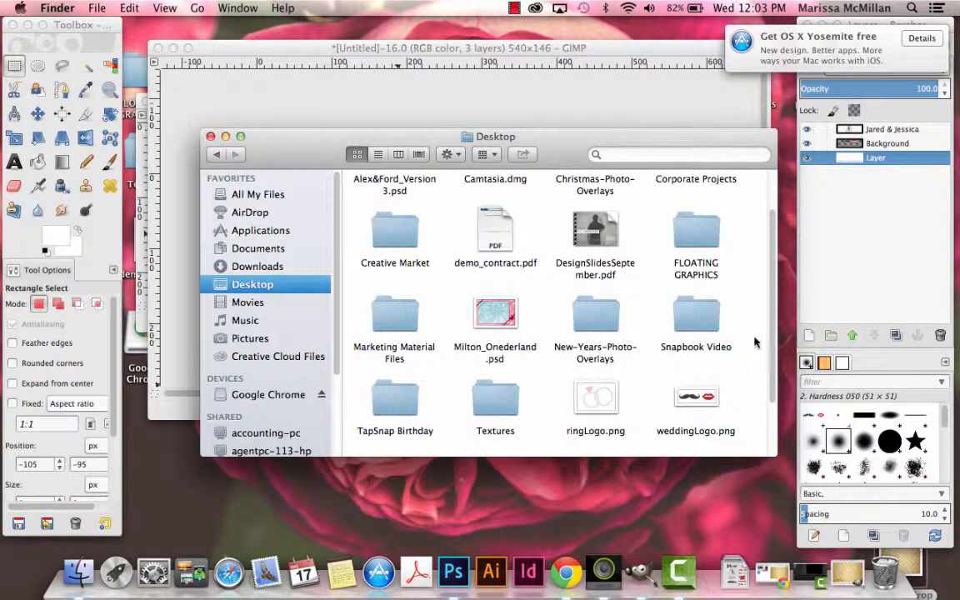
{"action": "left_click", "coordinate": [697, 399]}
{"action": "scroll", "coordinate": [704, 371], "scroll_direction": "down", "scroll_amount": 2}
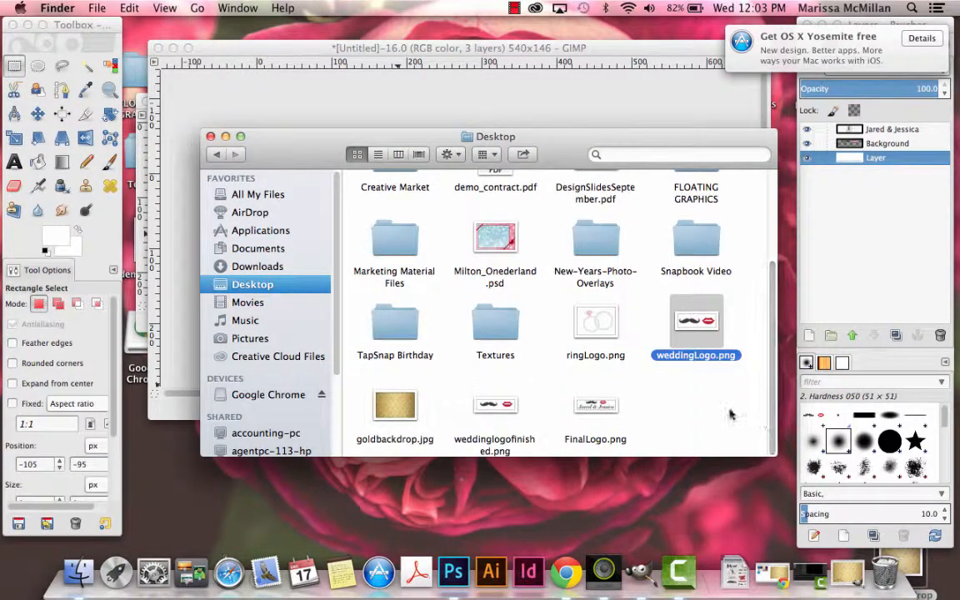
{"action": "double_click", "coordinate": [605, 400]}
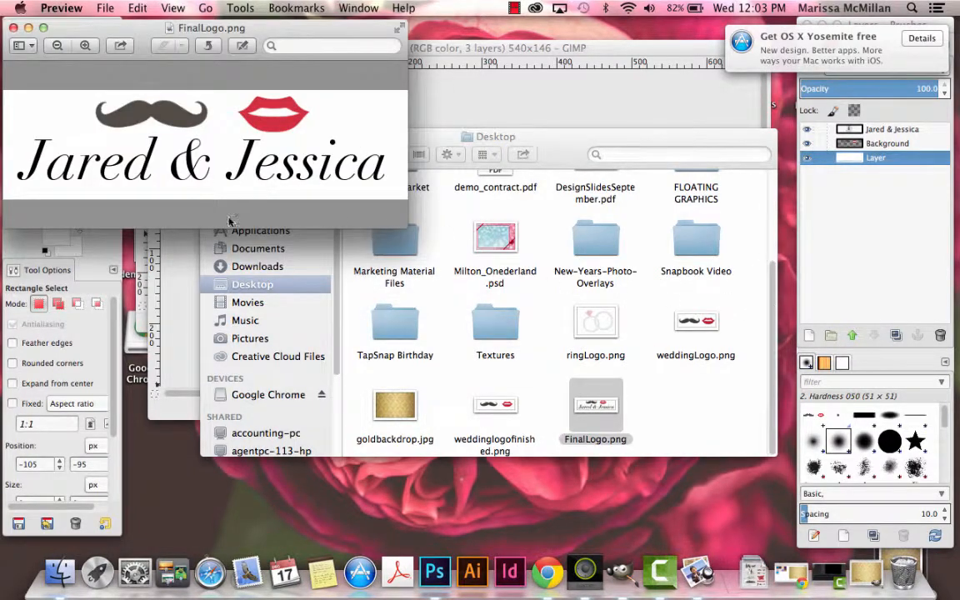
Step: Shrink the Preview window to inspect the logo, close it, and return to the image in GIMP
{"action": "left_click_drag", "start_coordinate": [406, 226], "coordinate": [332, 196]}
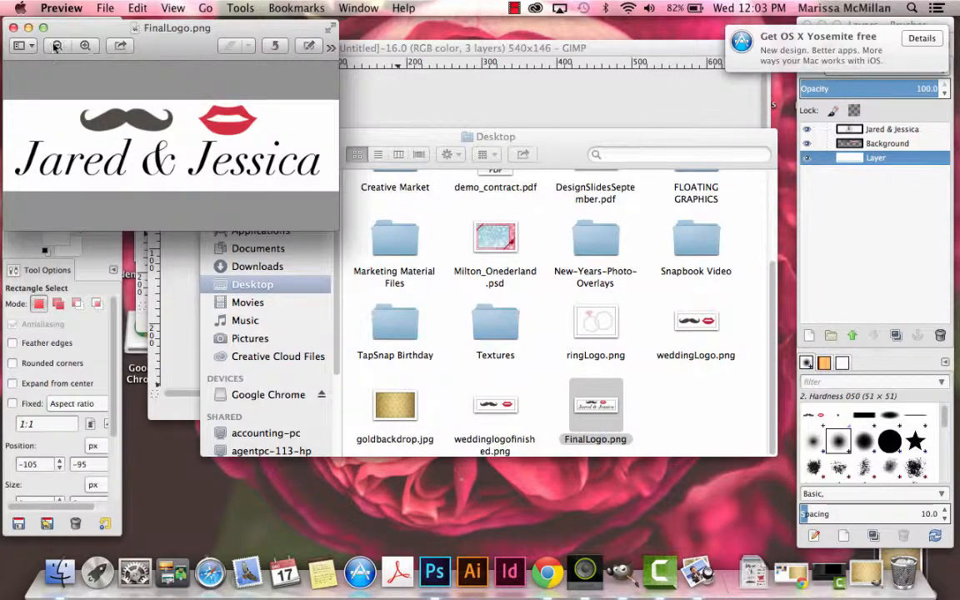
{"action": "left_click", "coordinate": [14, 30]}
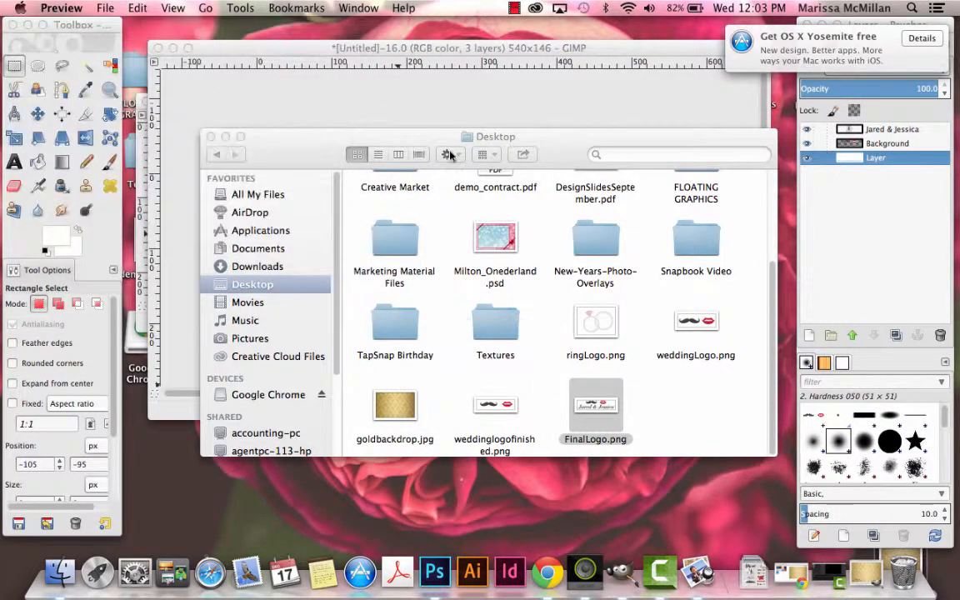
{"action": "left_click_drag", "start_coordinate": [316, 152], "coordinate": [310, 170]}
{"action": "left_click", "coordinate": [326, 117]}
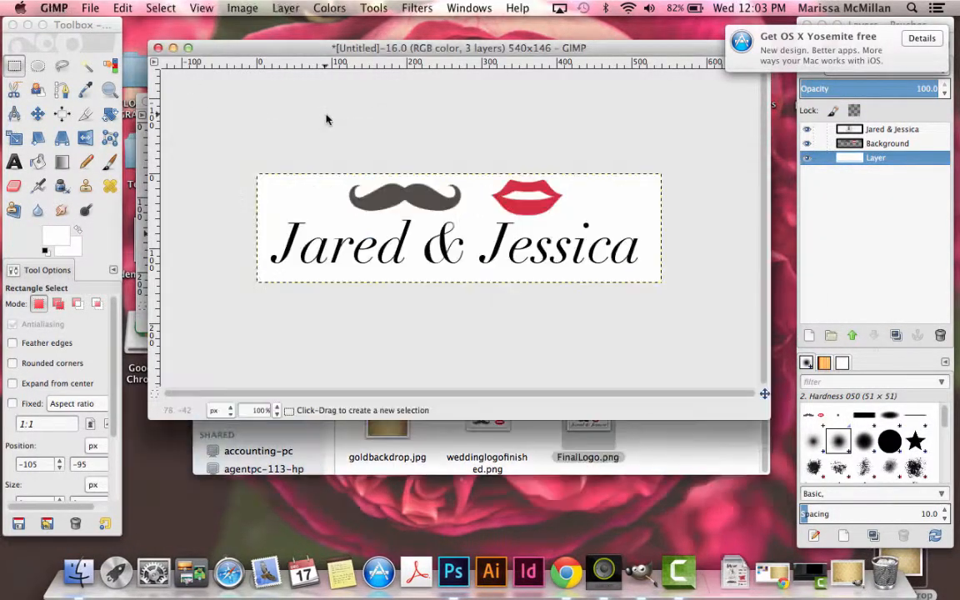